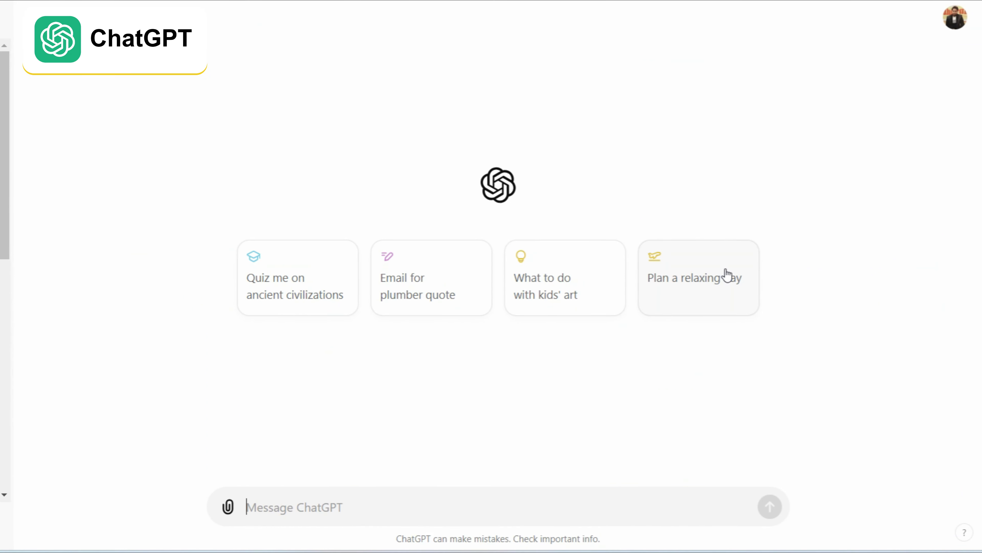
- Ask ChatGPT, via the camera-angle template, for a video prompt of a 'lion walking in jungle'
key(ctrl+v)
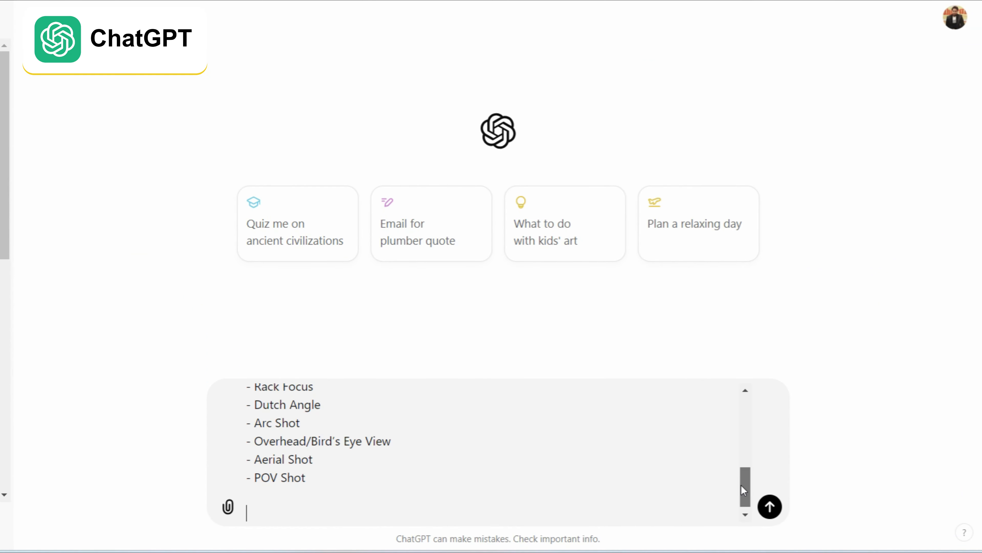
drag(745, 485, 743, 414)
drag(560, 398, 656, 399)
text(lion walking in jungle)
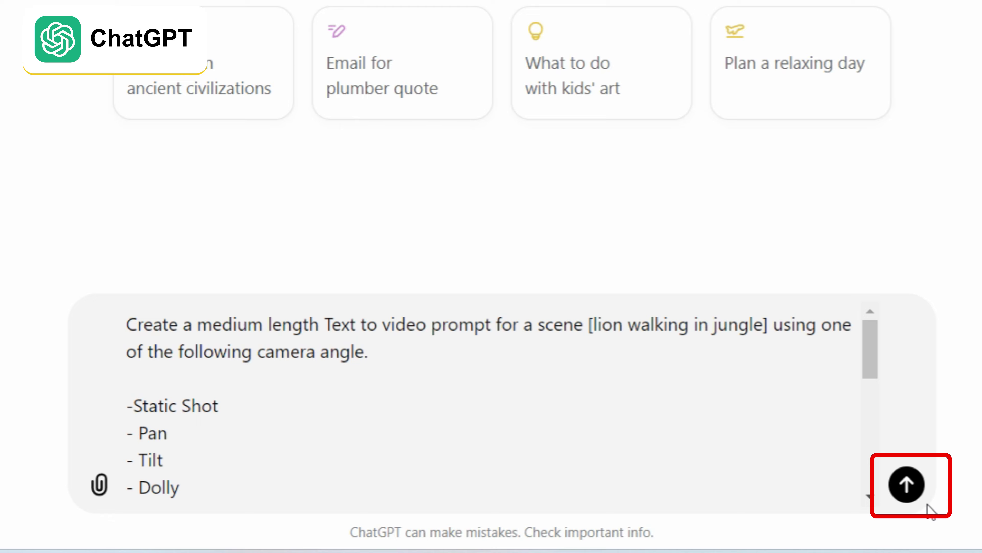
click(907, 484)
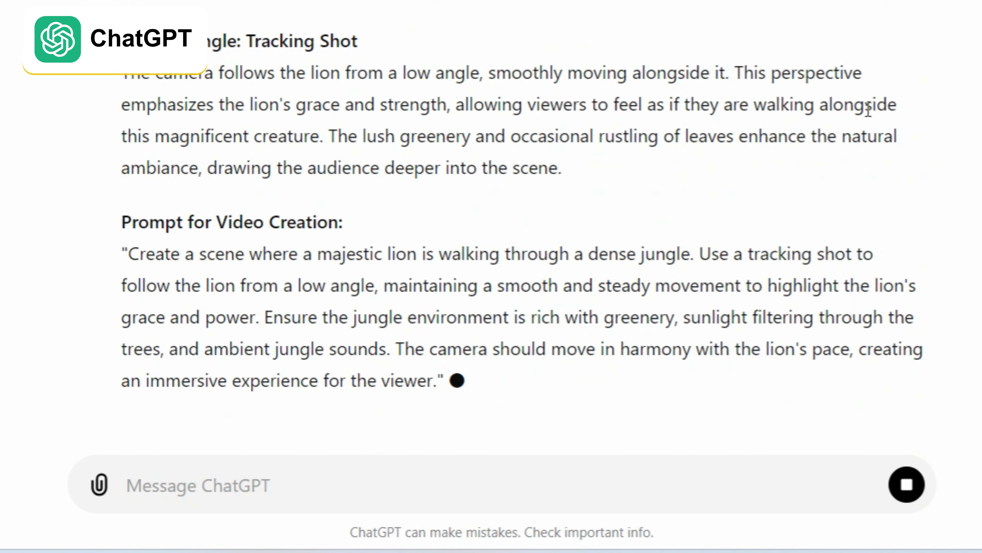
- Go over the reply's scene description, camera angle and Prompt for Video Creation sections
scroll(493, 152, up, 1)
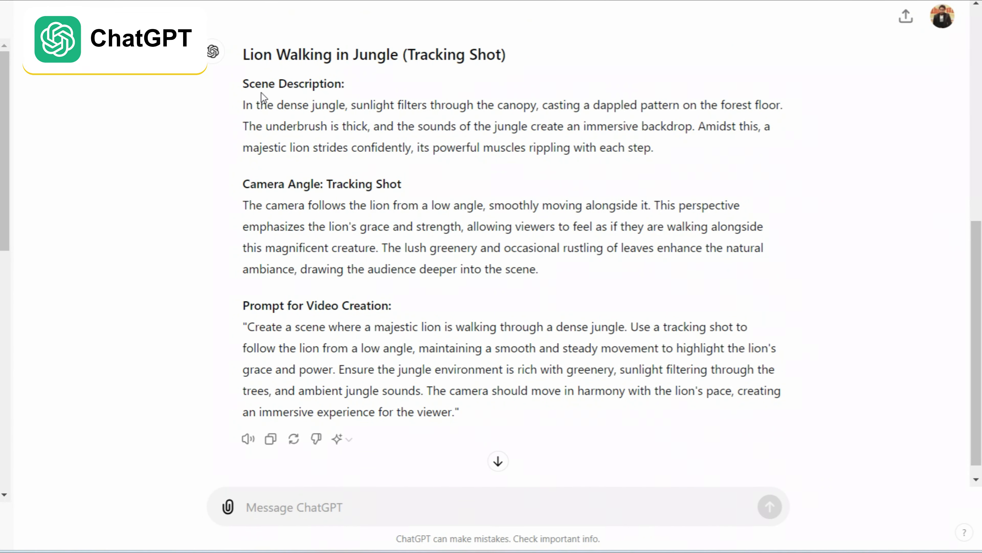
drag(244, 88, 636, 147)
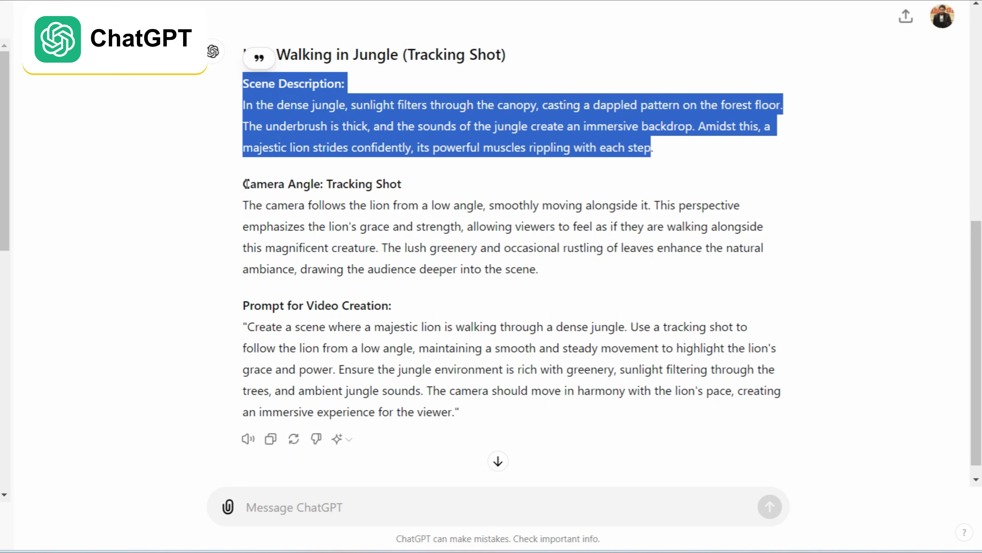
drag(246, 184, 563, 274)
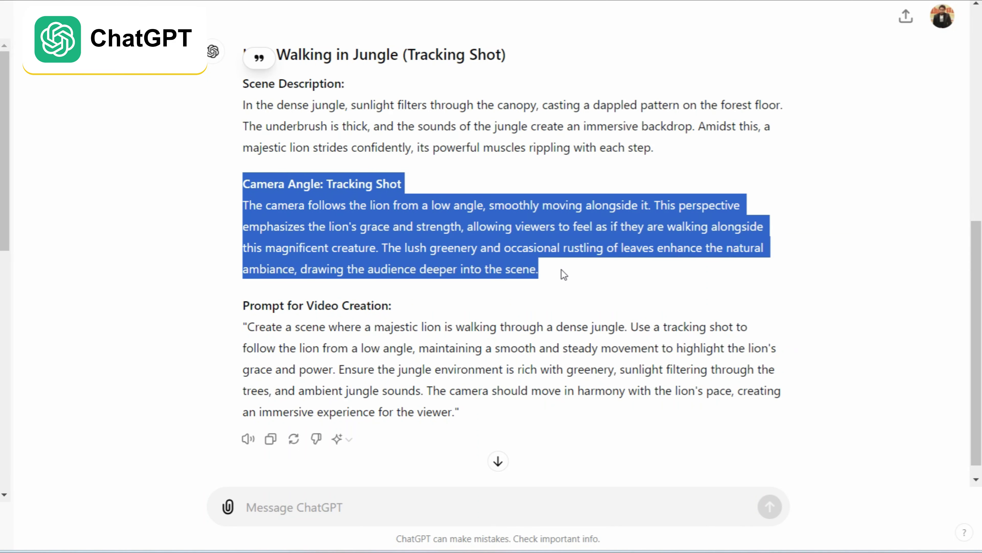
click(548, 274)
drag(244, 306, 456, 395)
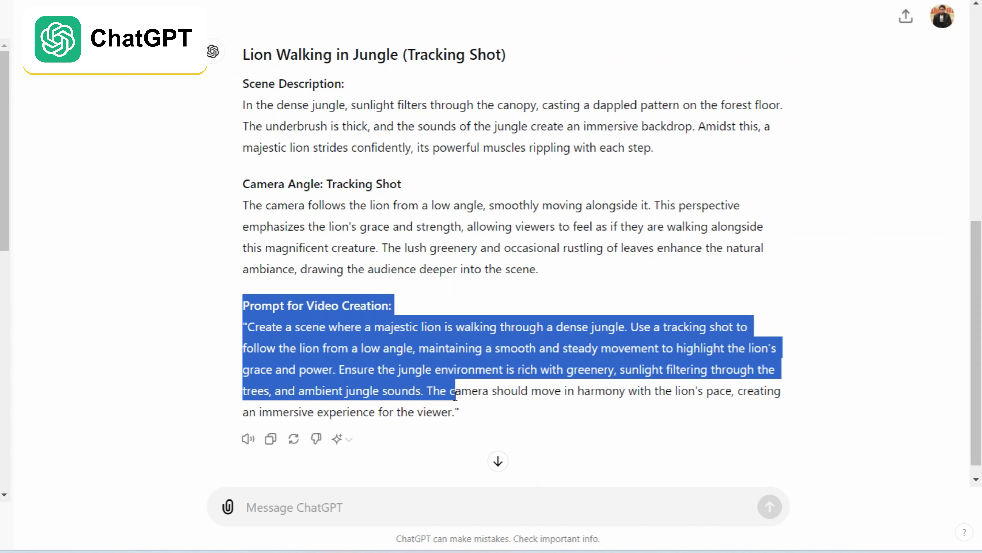
click(455, 395)
- Select the full quoted lion video prompt for copying
drag(248, 327, 352, 366)
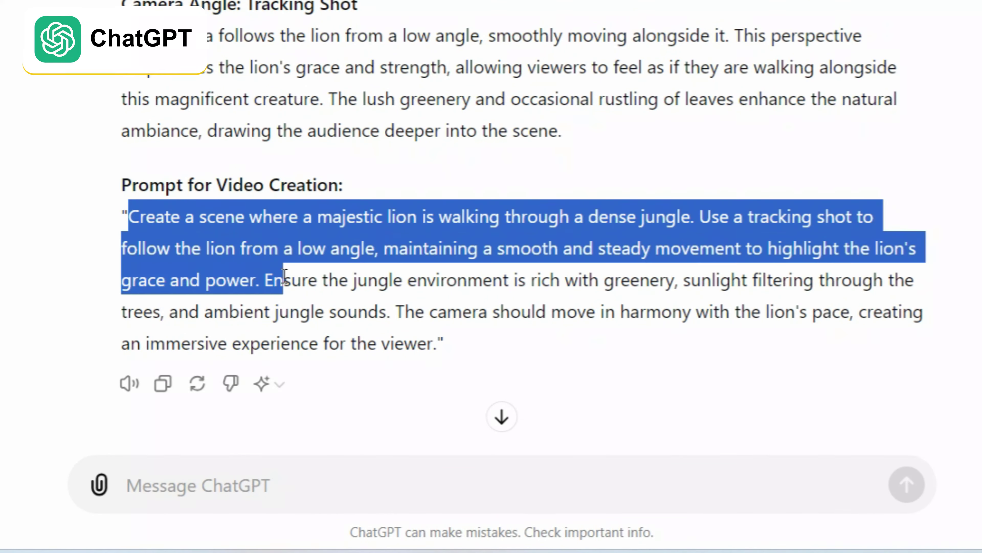
drag(284, 275, 437, 332)
key(ctrl+c)
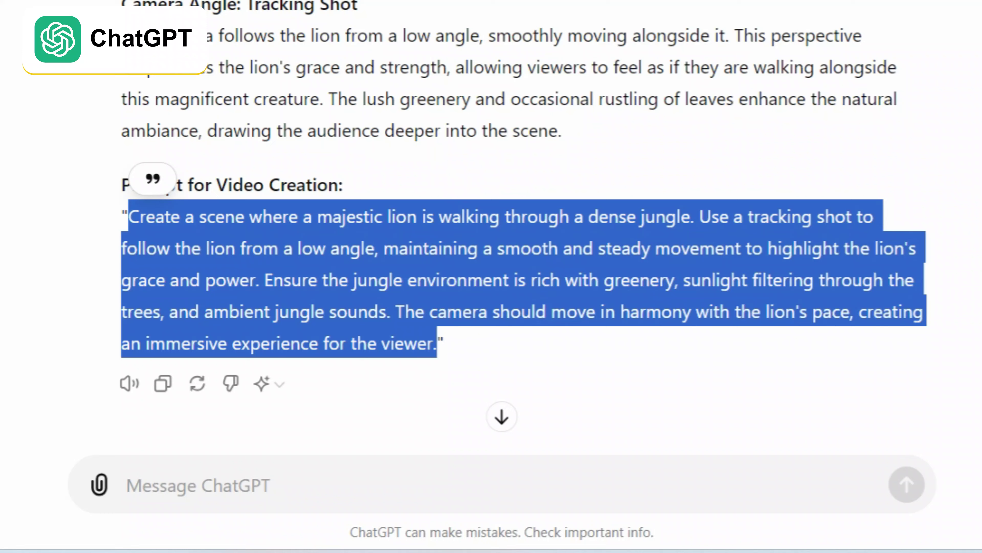
click(133, 216)
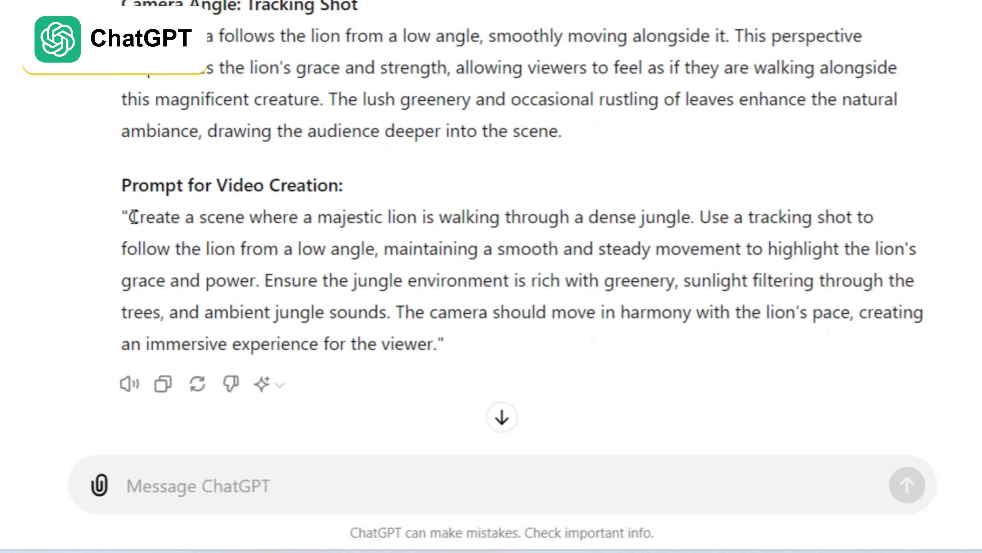
drag(133, 217, 438, 332)
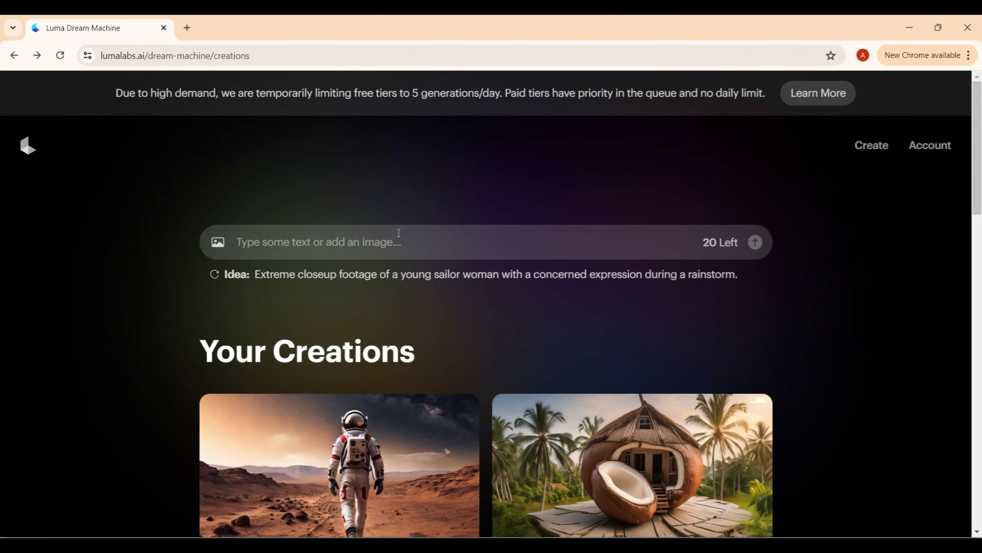
- Paste the lion-jungle prompt into Luma Dream Machine's prompt box
text("Create a scene where a majestic lion is walking through a dense jungle. Use a tracking shot to follow the lion from a low angle, maintaining a smooth and steady movement to highlight the lion's grace and power. Ensure the jungle environment is rich with greenery, sunlight filtering through the trees, and ambient jungle sounds. The camera should move in harmony with the lion's pace, creating an immersive experience for the viewer.")
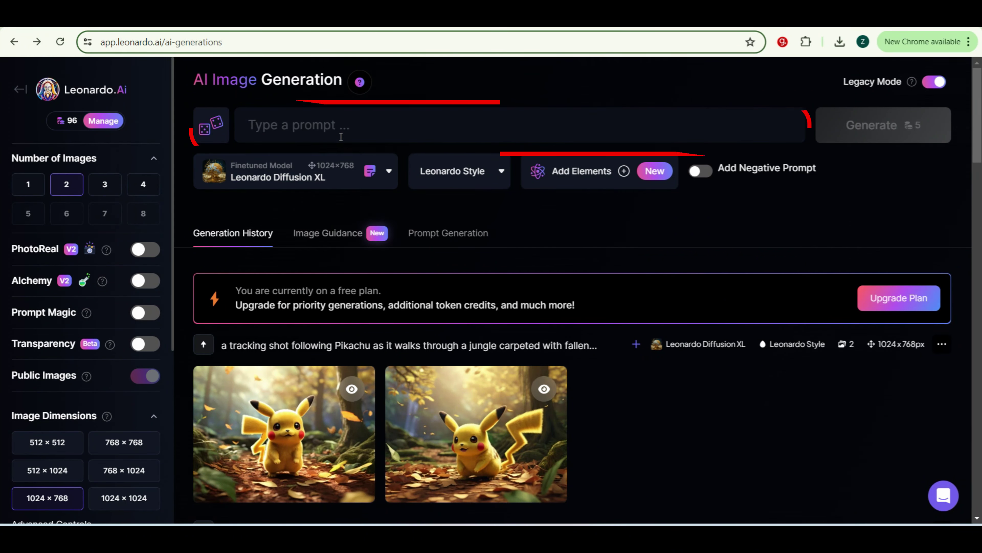
- Paste the lion-jungle prompt into Leonardo.ai and generate two 1024 × 768 images
click(342, 126)
key(ctrl+v)
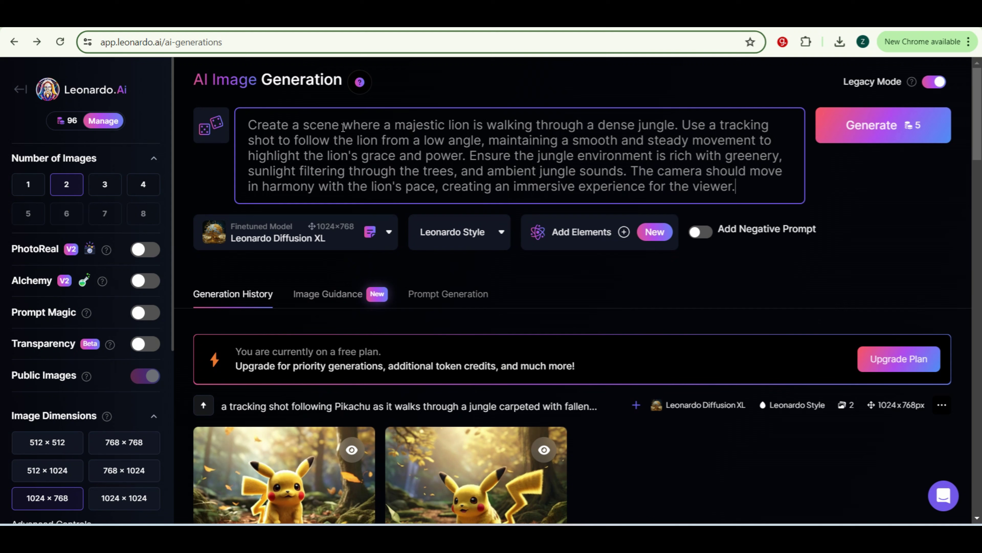
click(875, 132)
scroll(503, 328, down, 4)
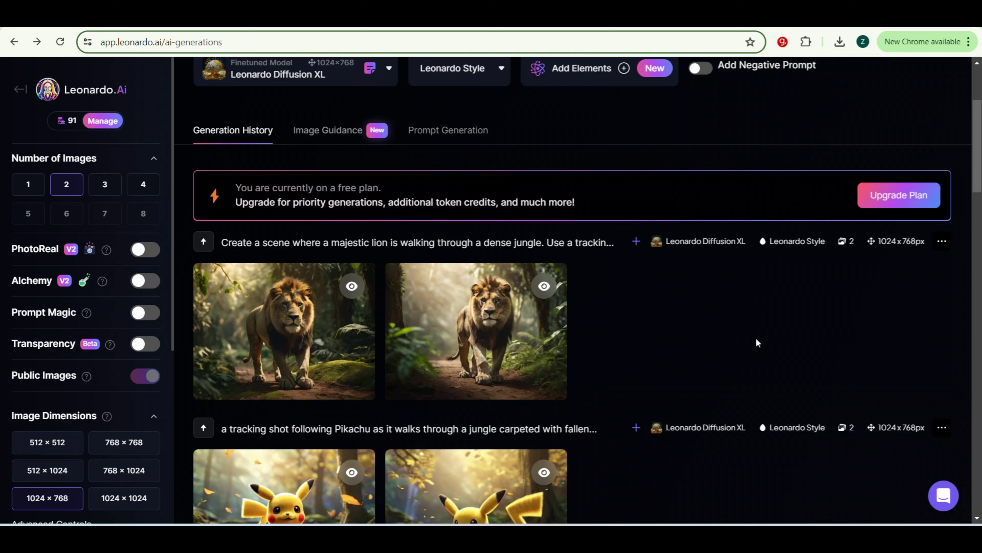
mouse_move(520, 355)
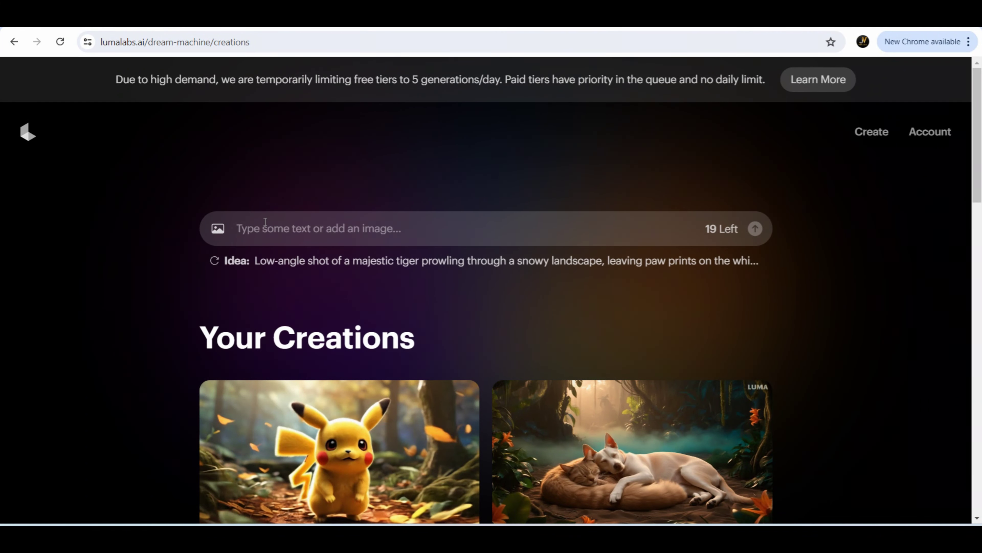
- Attach the Leonardo lion image with the lion-jungle prompt and submit it for video generation
click(217, 231)
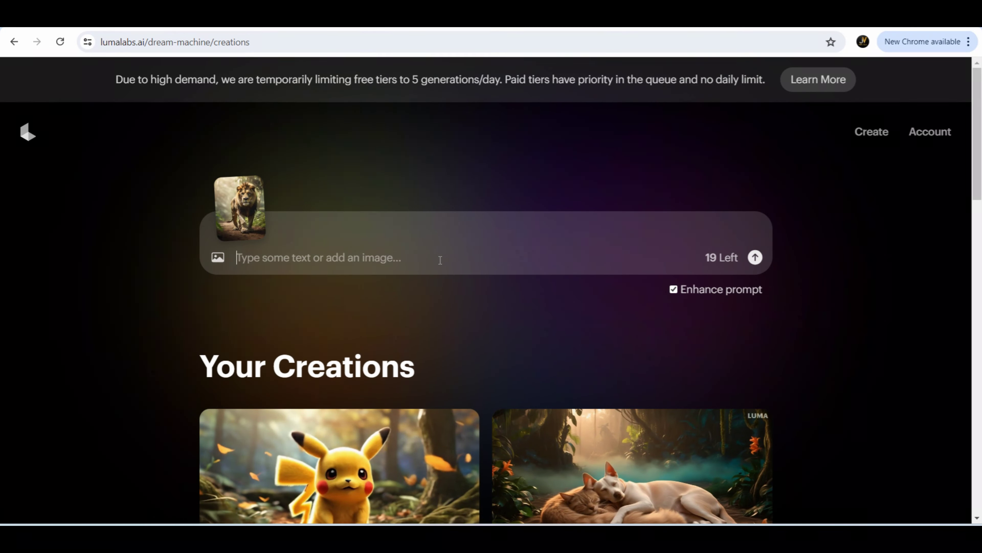
key(ctrl+v)
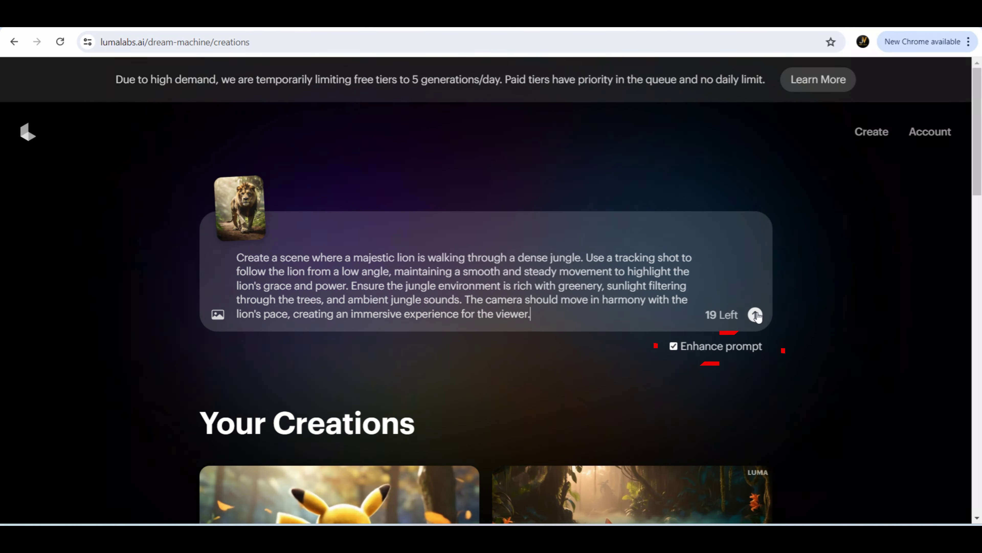
click(756, 315)
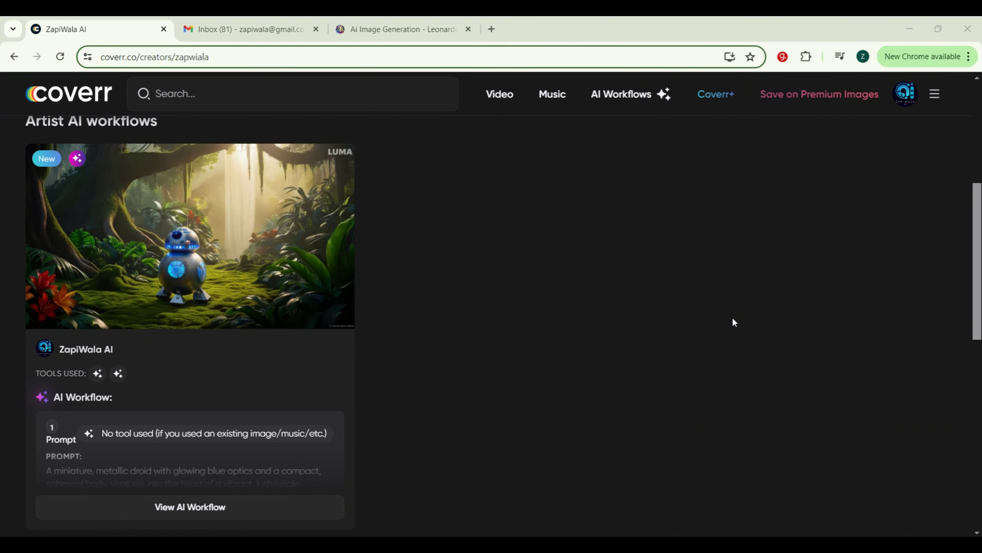
- Reveal the View AI Workflow option on the Droid Explorer in Mystic Jungle card
mouse_move(227, 273)
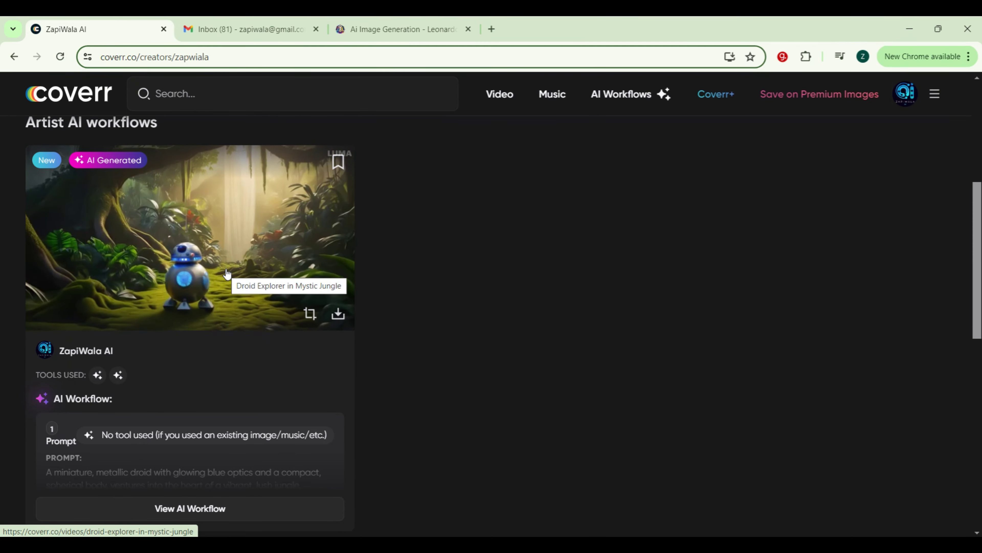
- Open the droid video's AI workflow details and examine its Image Generation step
click(228, 518)
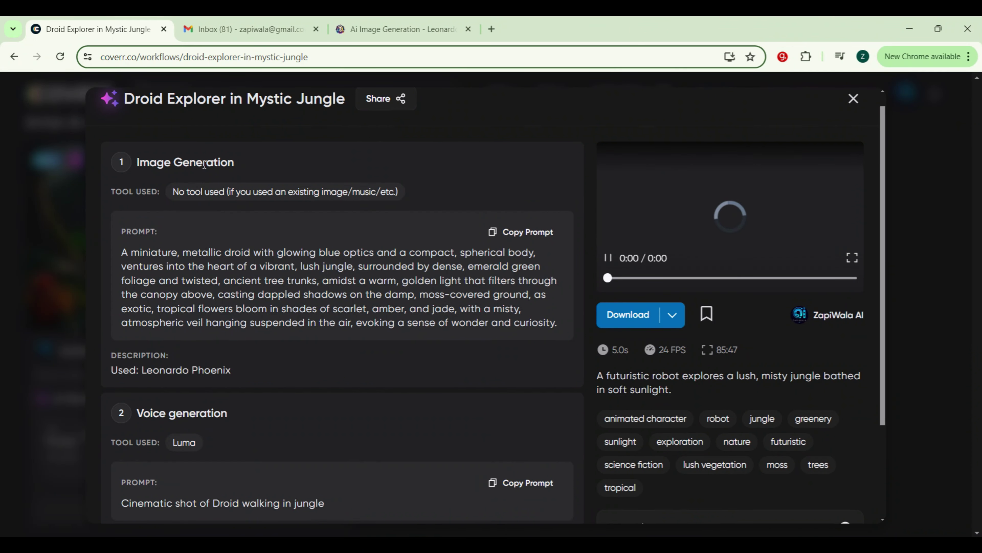
drag(136, 162, 248, 160)
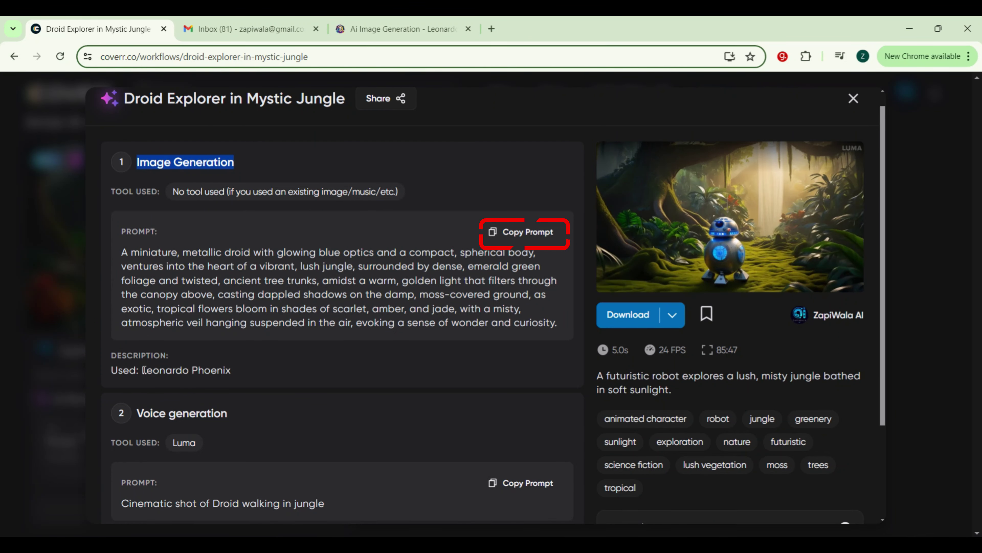
drag(142, 370, 231, 370)
scroll(174, 372, down, 1)
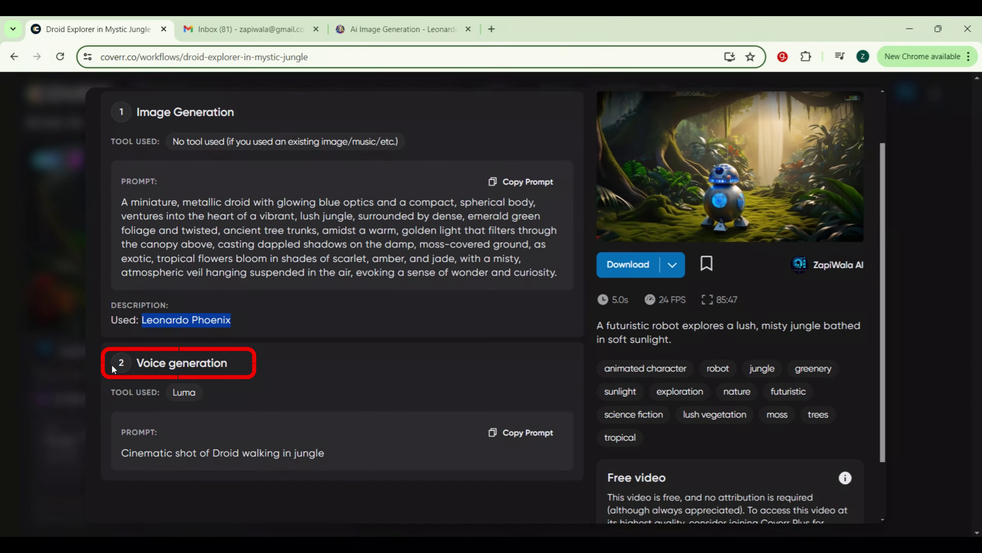
- Highlight step 2's Luma tool and voice-generation prompt, then close the details
double_click(151, 362)
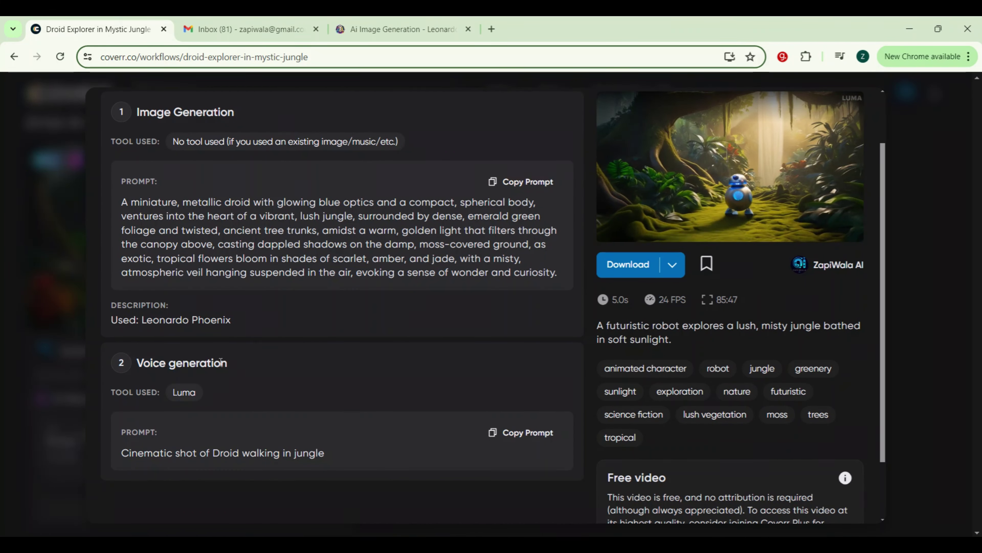
triple_click(234, 362)
drag(191, 392, 177, 394)
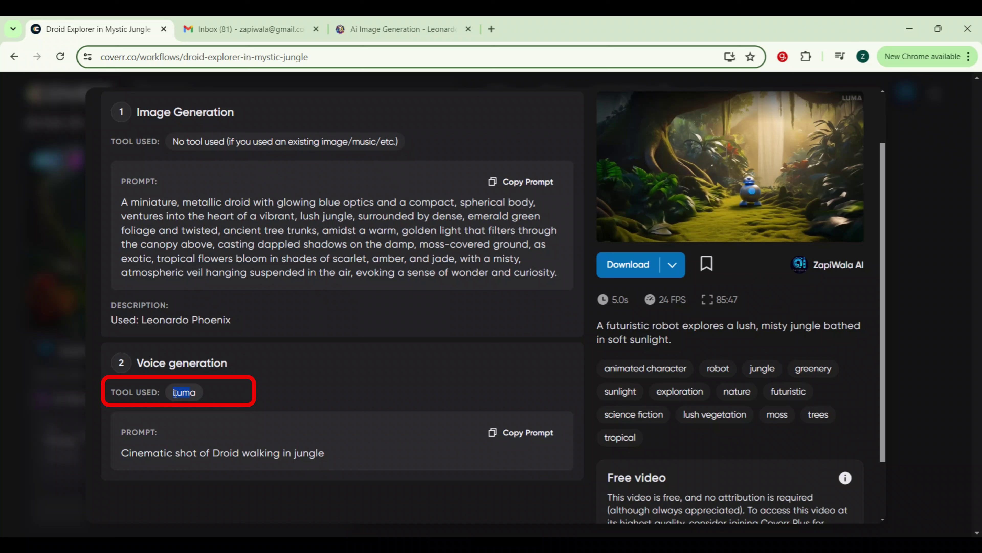
click(176, 394)
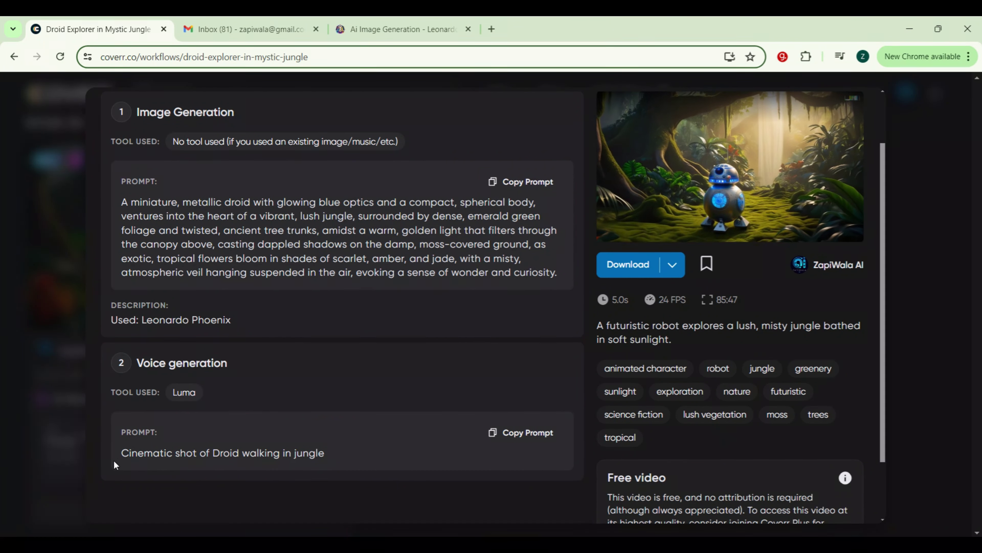
drag(120, 457, 356, 459)
scroll(884, 284, up, 2)
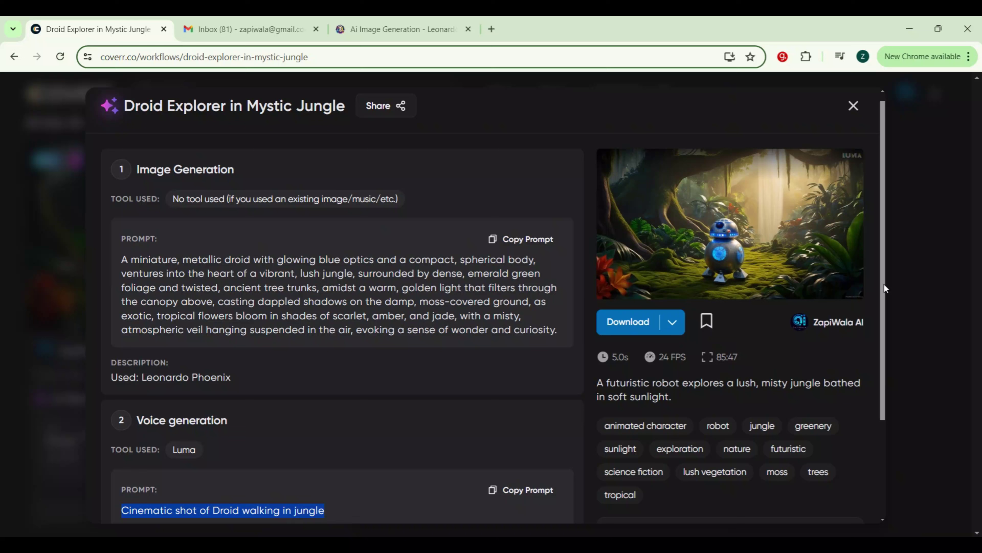
click(853, 106)
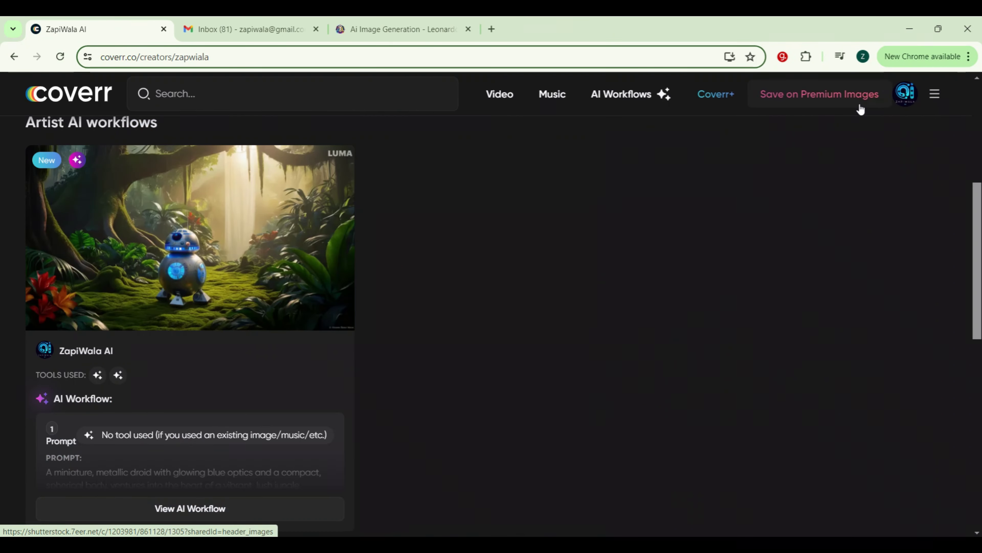
- Browse the AI Workflows gallery, then go to My Workflows via 'Submit a workflow and get featured'
click(619, 98)
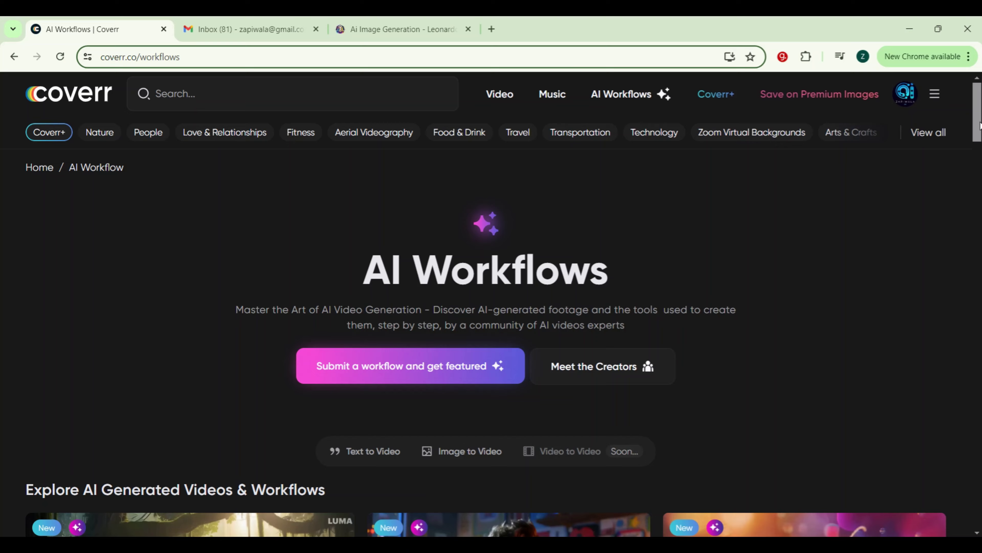
scroll(978, 159, down, 5)
drag(979, 159, 979, 169)
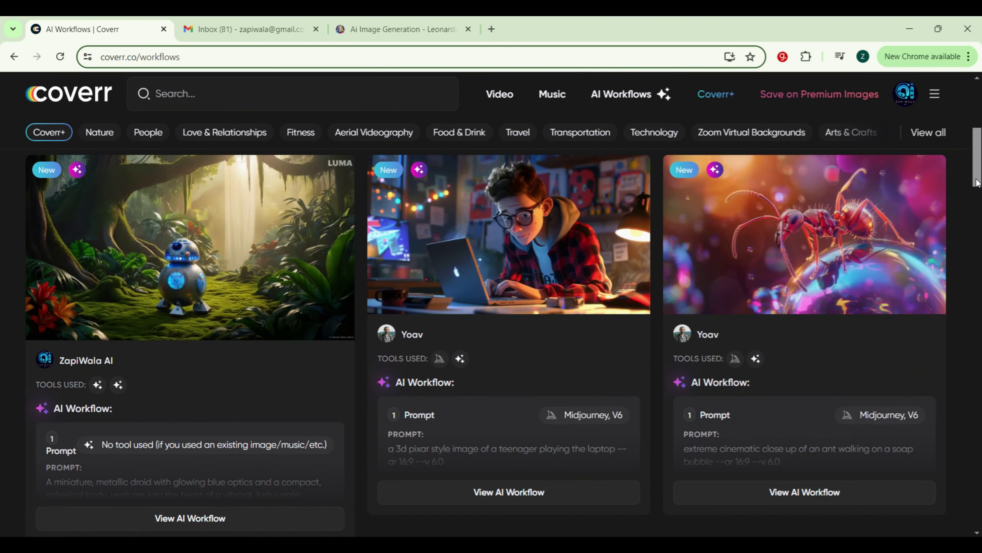
drag(978, 171, 975, 310)
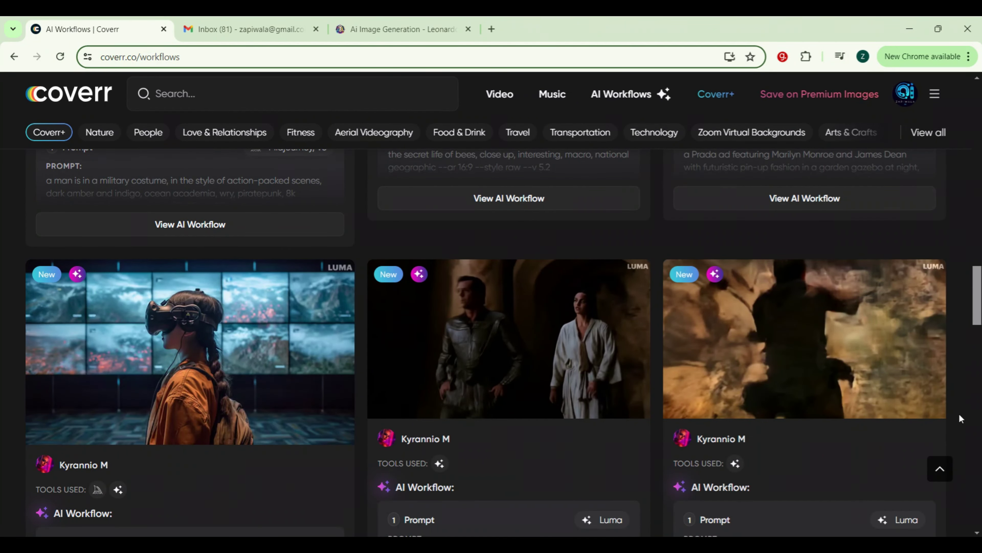
click(940, 469)
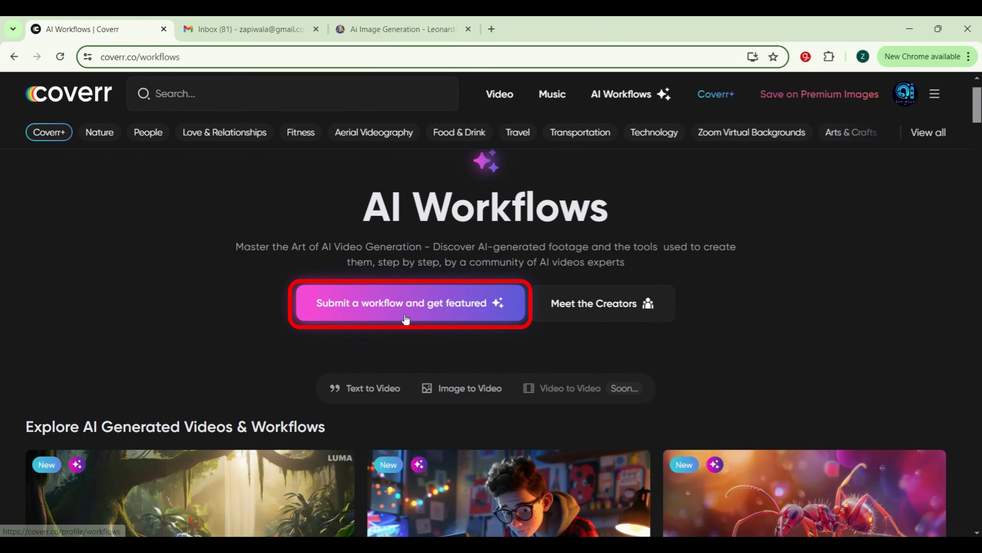
scroll(404, 310, up, 2)
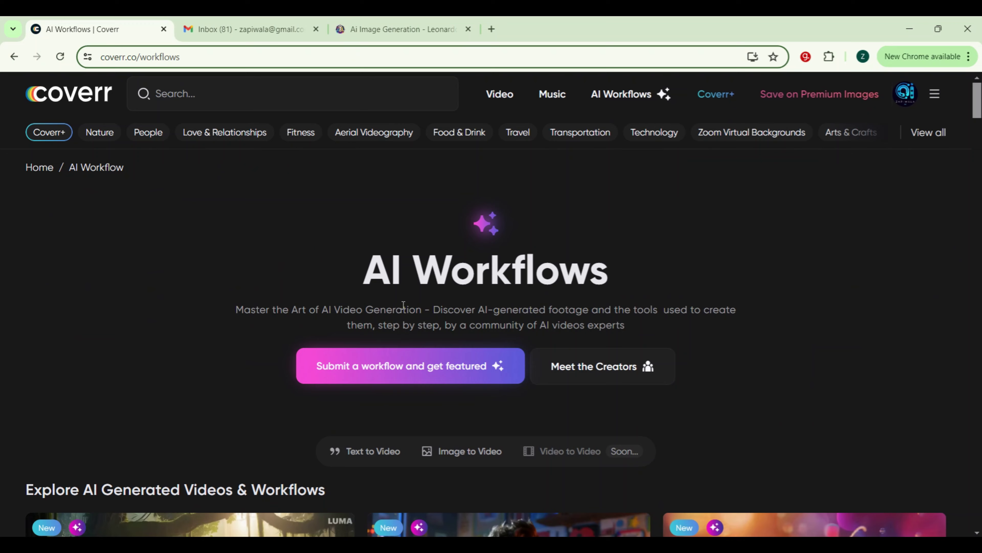
click(406, 366)
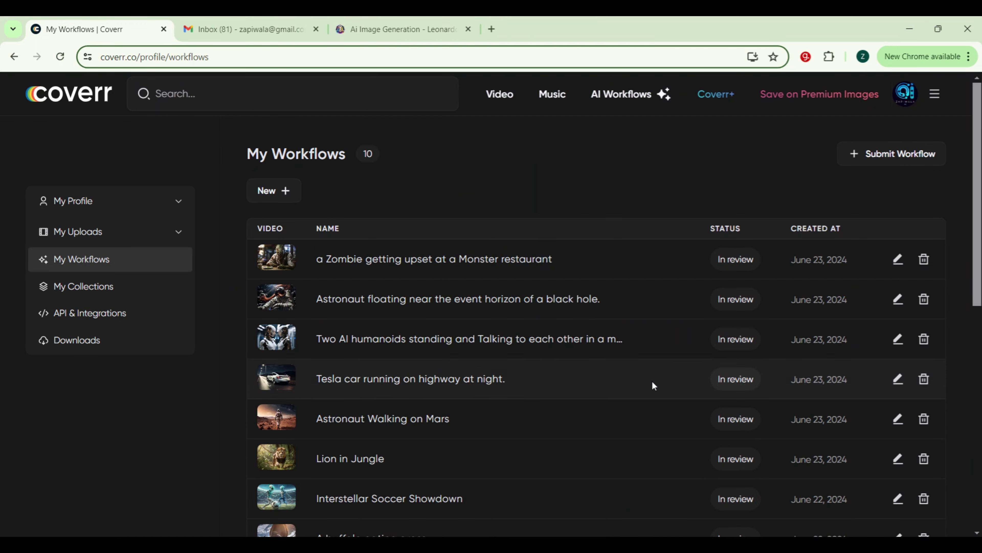
- Upload the penguin video as a new workflow, agreeing it will belong to Coverr
click(873, 157)
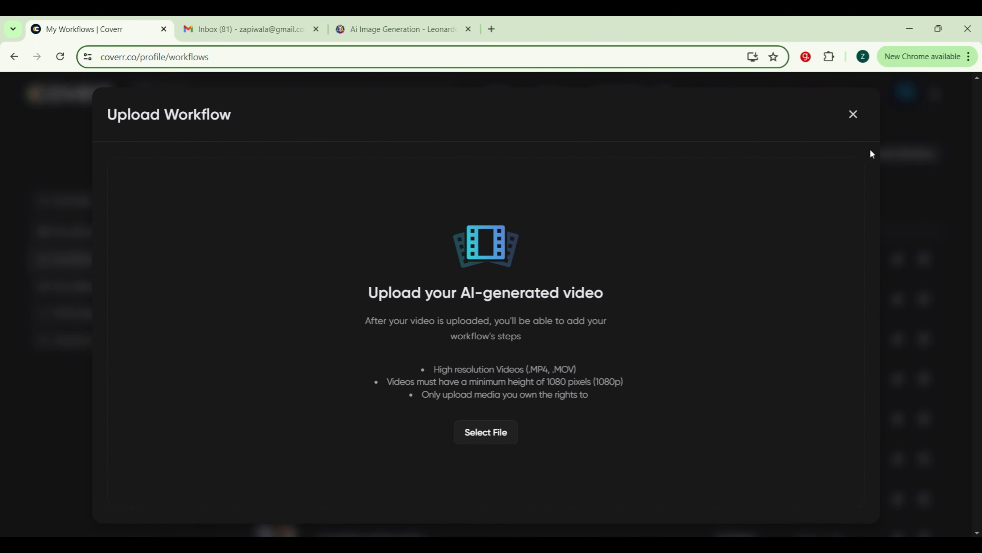
click(500, 433)
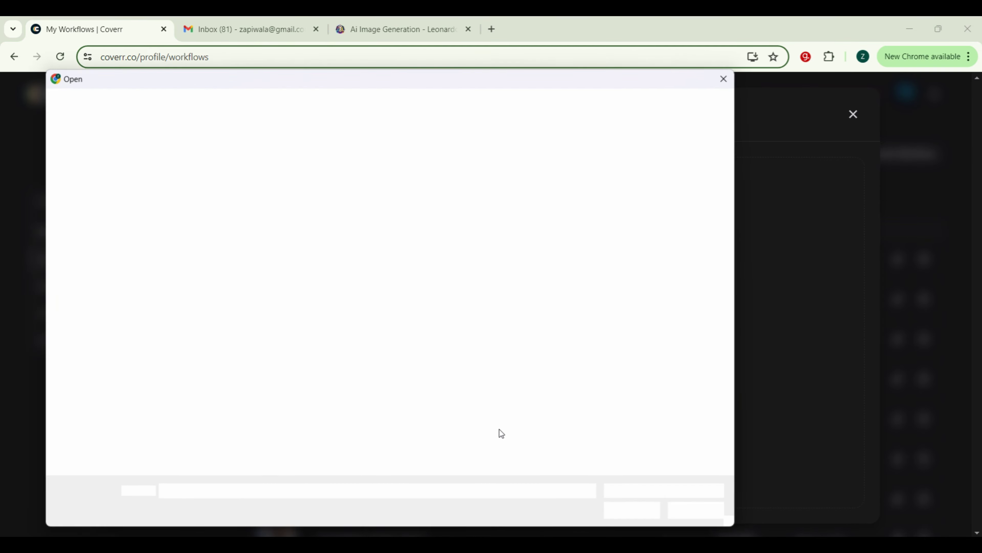
double_click(615, 360)
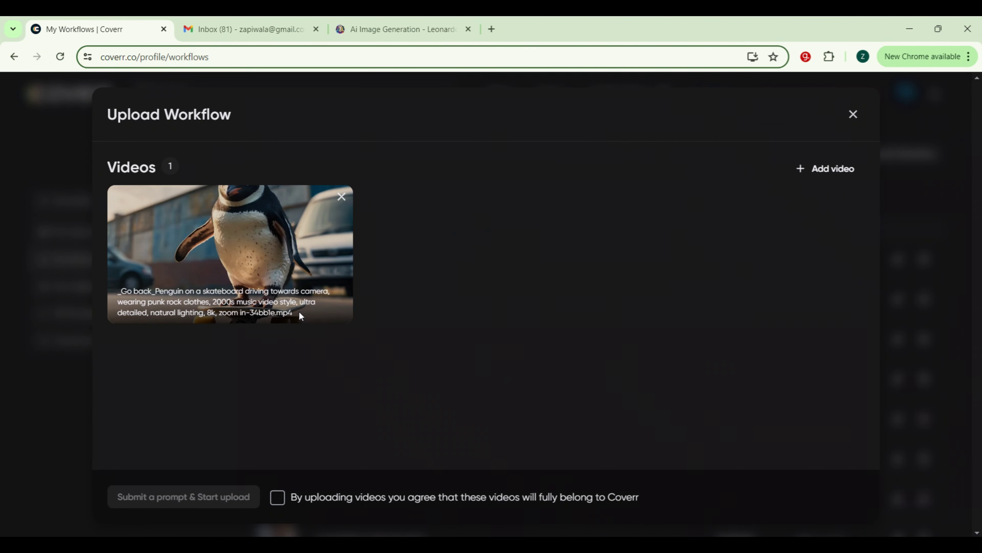
click(279, 500)
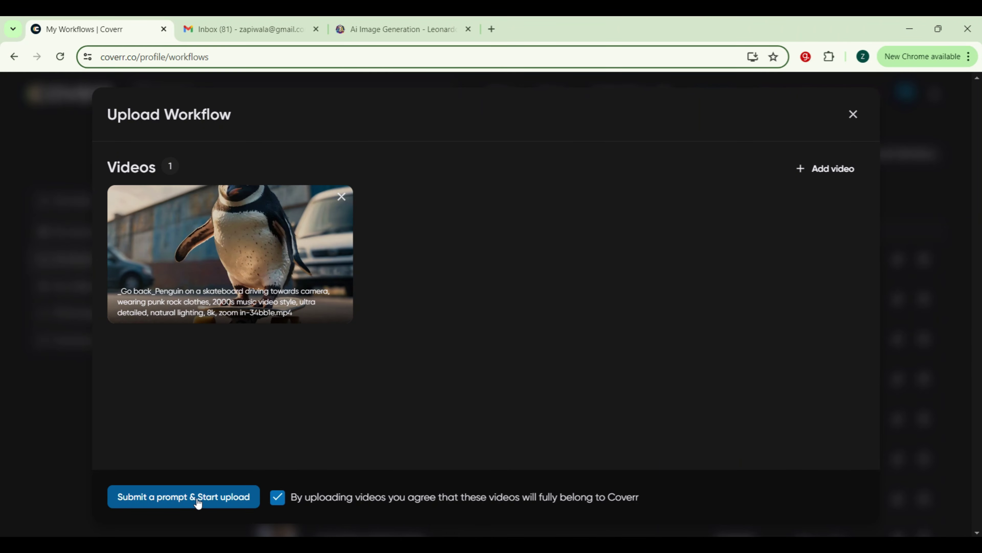
click(212, 499)
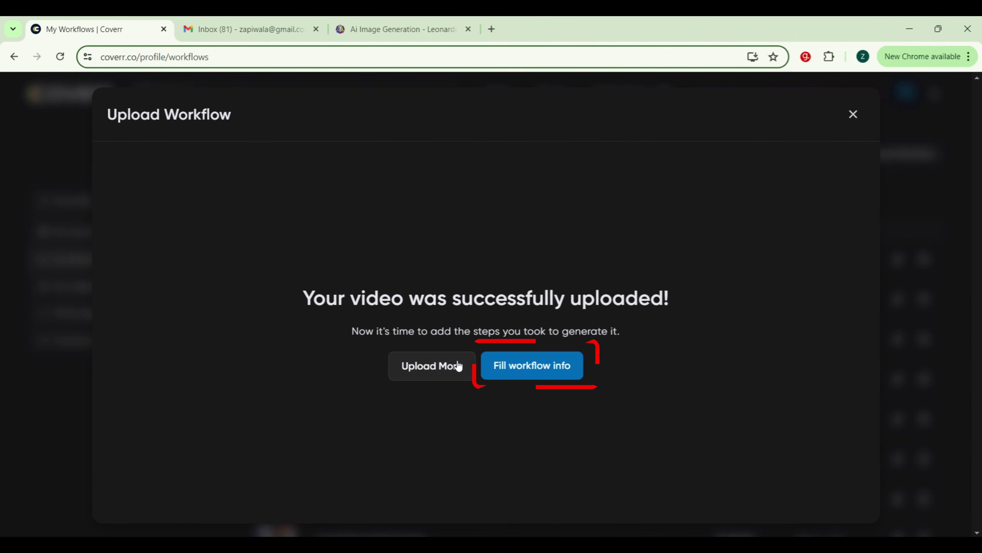
click(513, 364)
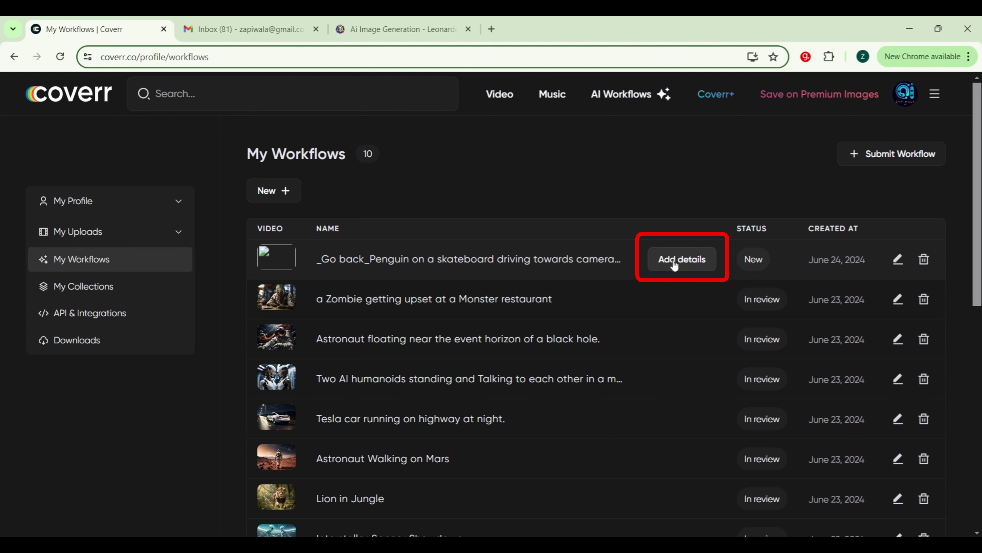
- Set the penguin workflow to Image to Video, name it 'Penguin on Skateboard', and add Step 1
click(682, 260)
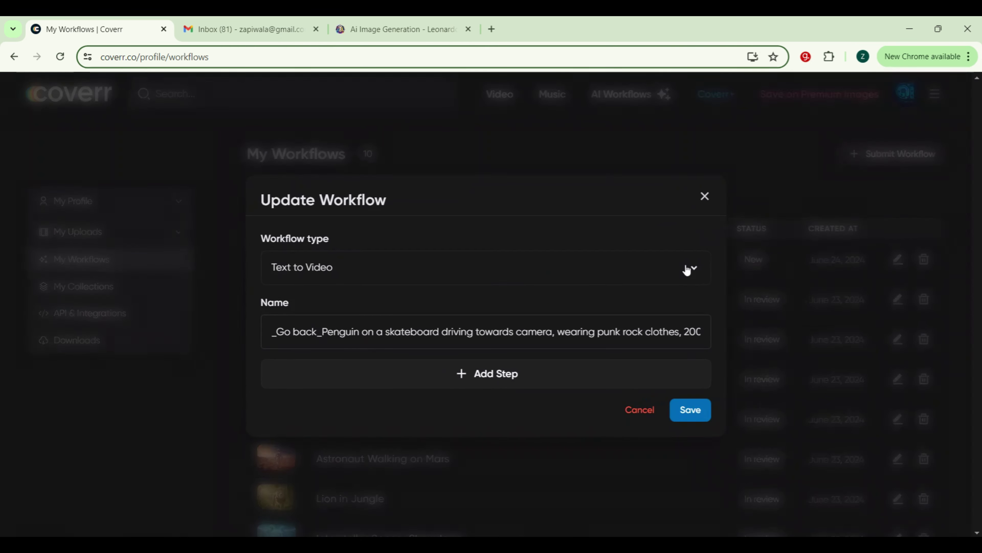
click(687, 276)
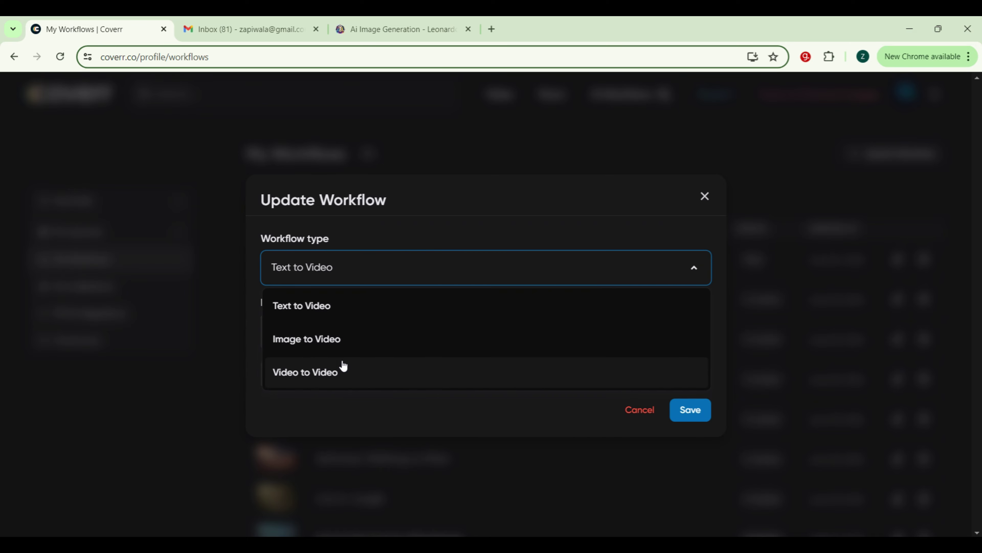
click(340, 345)
text(Pengu)
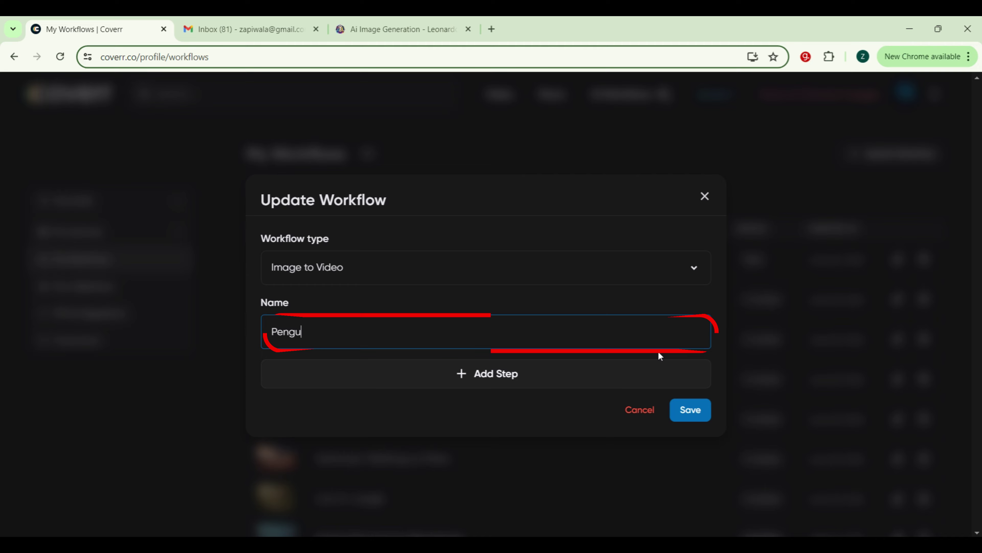
text(in on Skateboard)
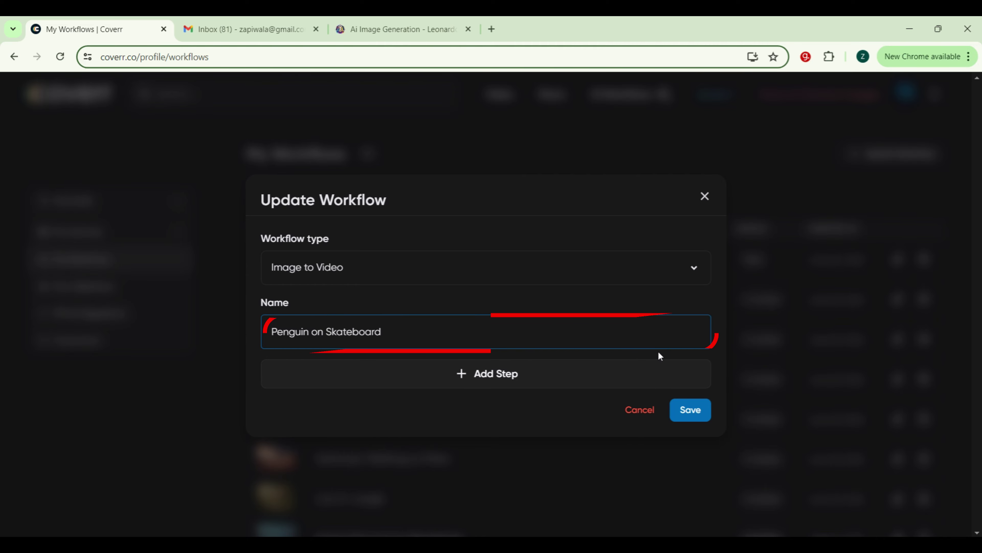
click(587, 388)
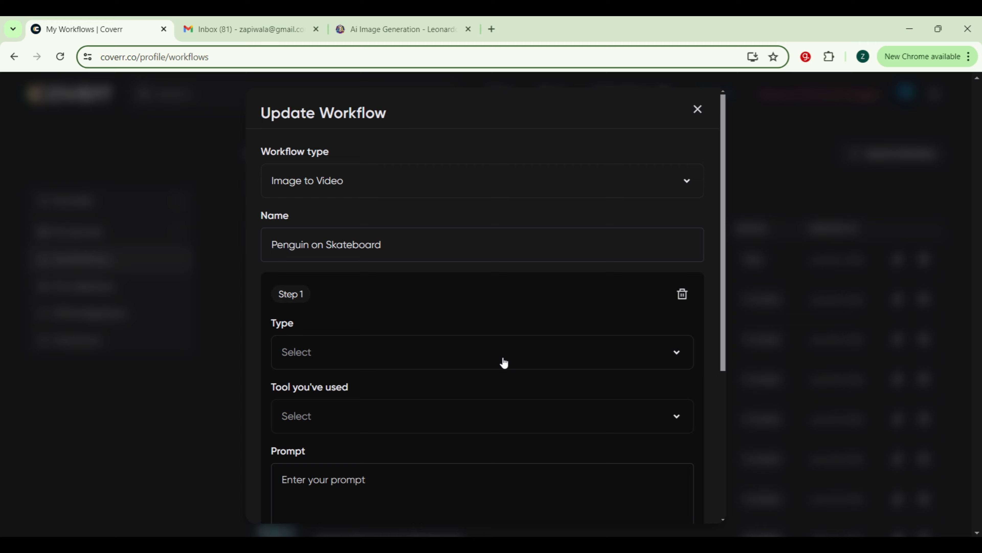
- Make Step 1 an Image Generation step using Leonardo as the tool
click(479, 358)
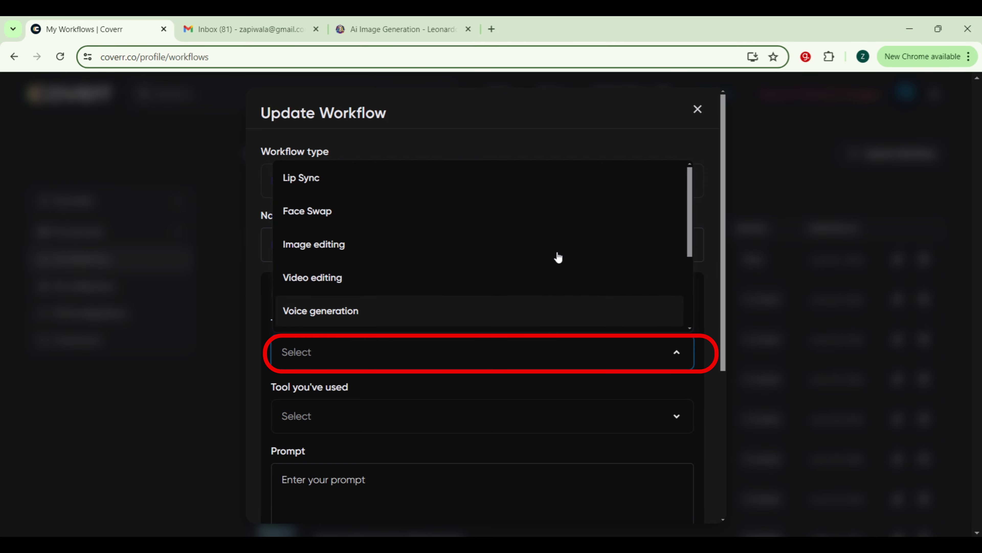
drag(690, 215, 691, 279)
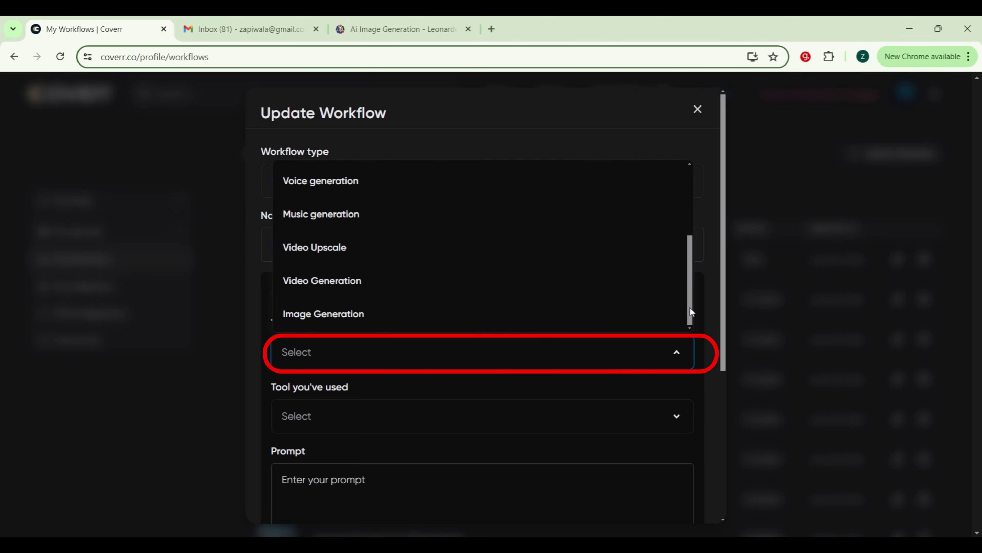
click(465, 325)
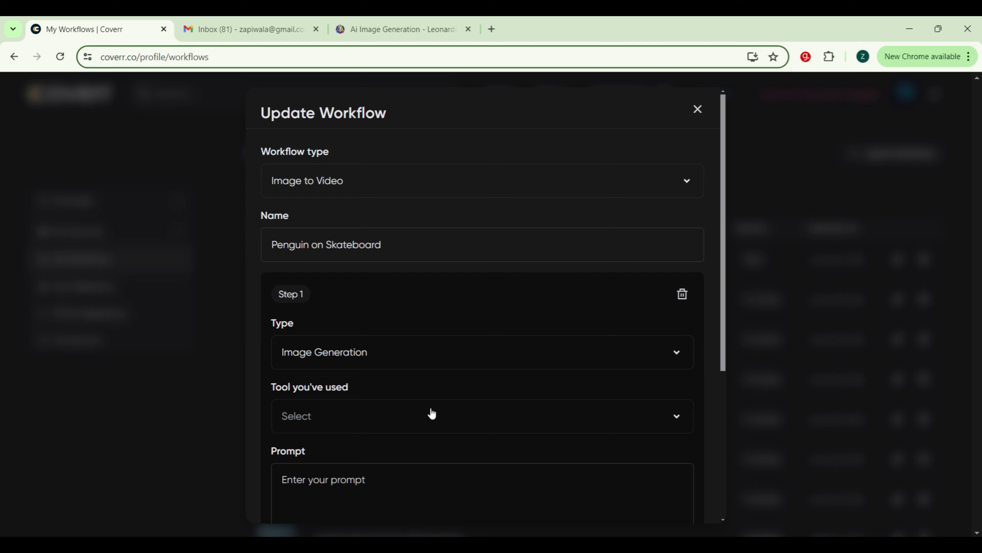
click(420, 431)
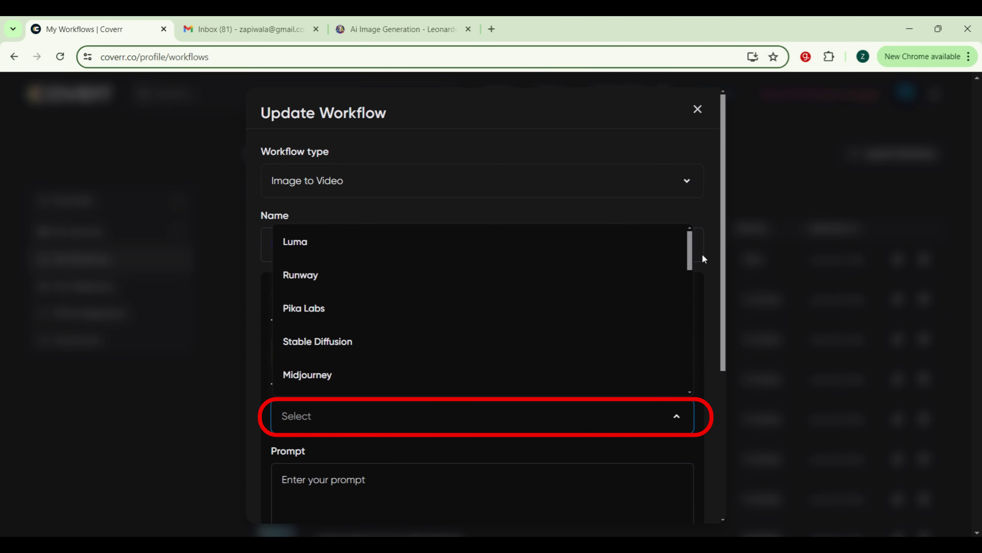
drag(690, 258, 693, 398)
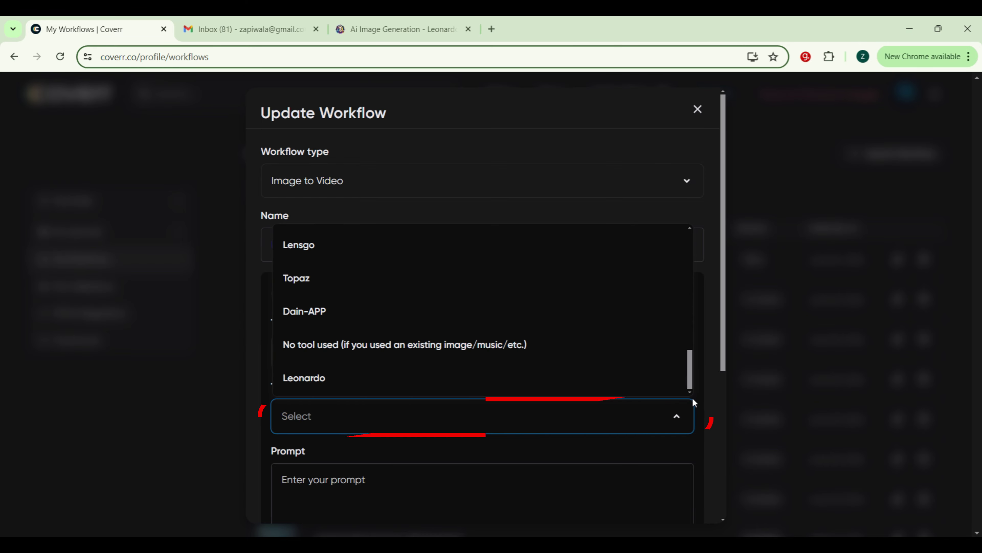
click(459, 382)
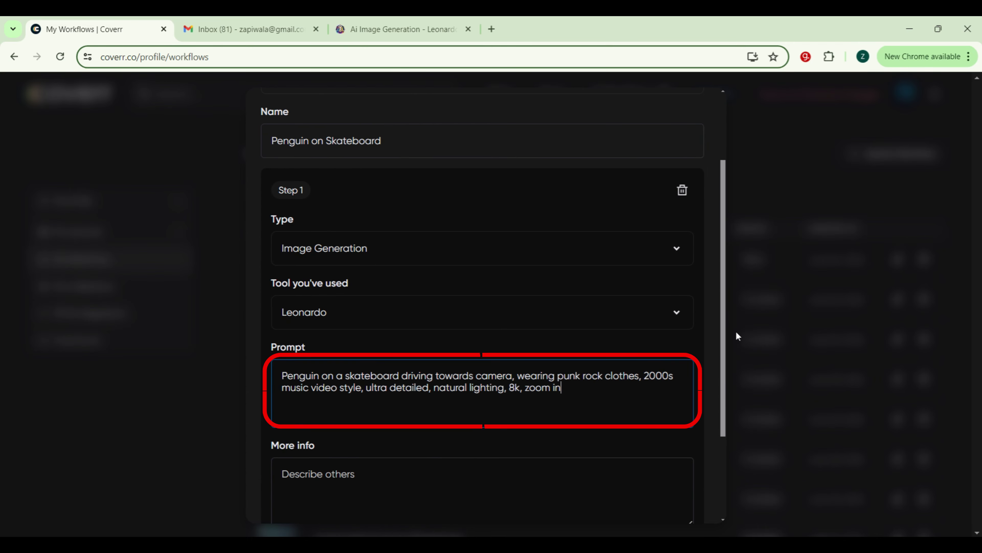
- Fill Step 1's prompt with the punk-rock penguin skateboard description
drag(724, 347, 724, 387)
click(598, 323)
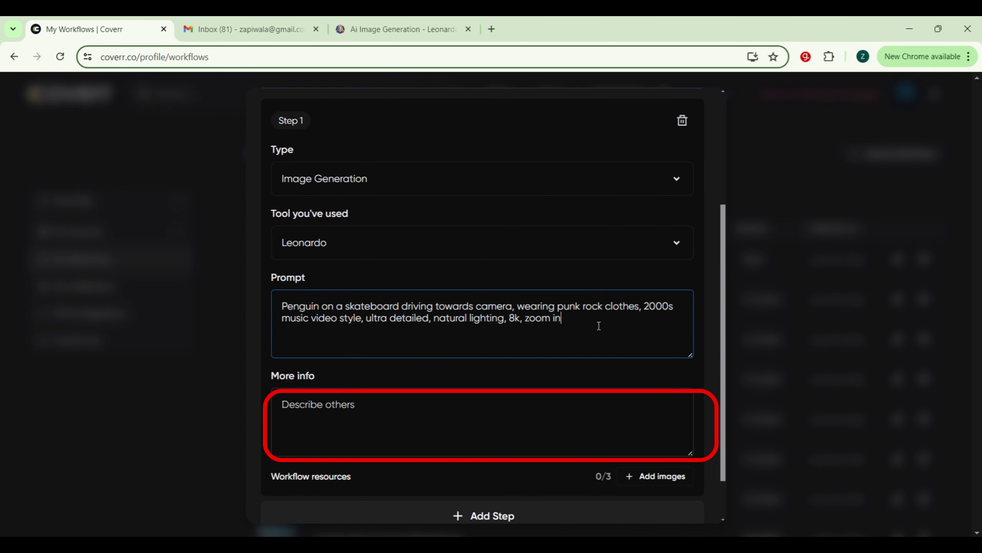
key(ctrl+a)
key(ctrl+c)
click(723, 279)
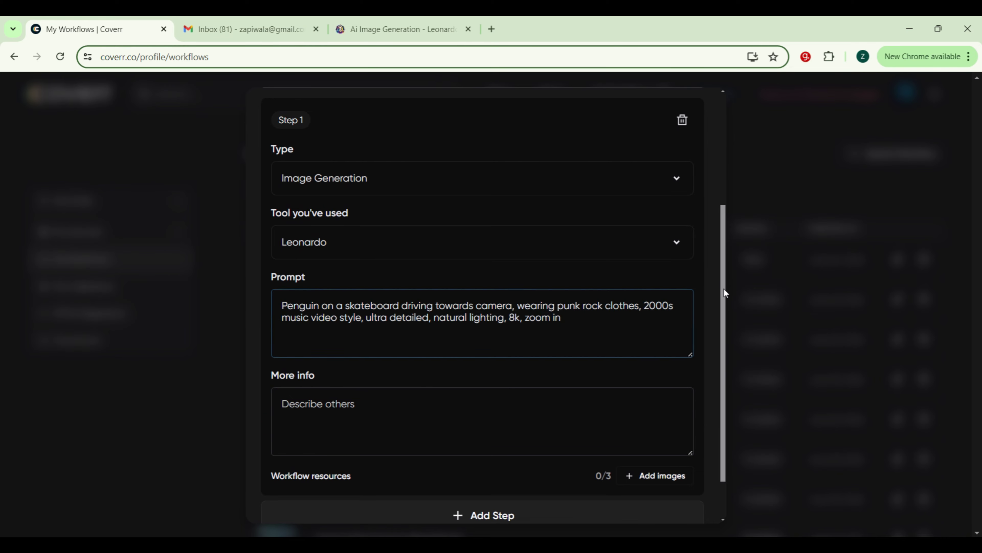
- Add Step 2 as a Video Generation step with Luma as the tool
scroll(552, 447, down, 2)
click(530, 463)
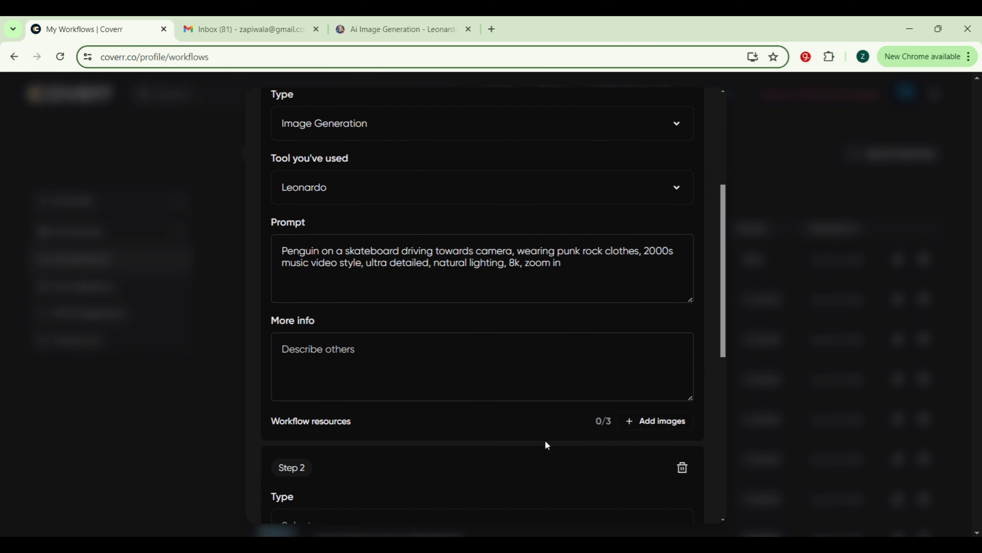
drag(724, 312, 712, 368)
scroll(712, 368, down, 2)
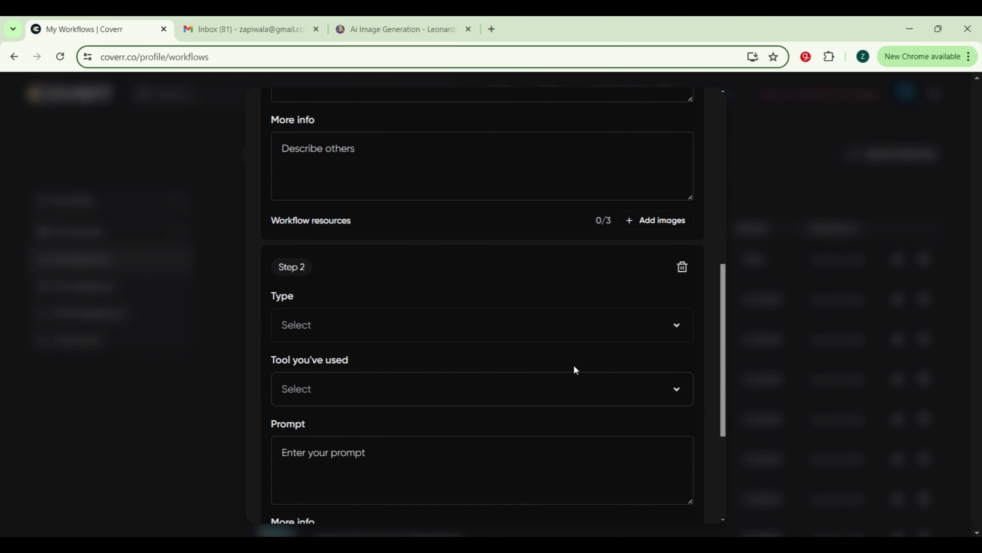
click(508, 328)
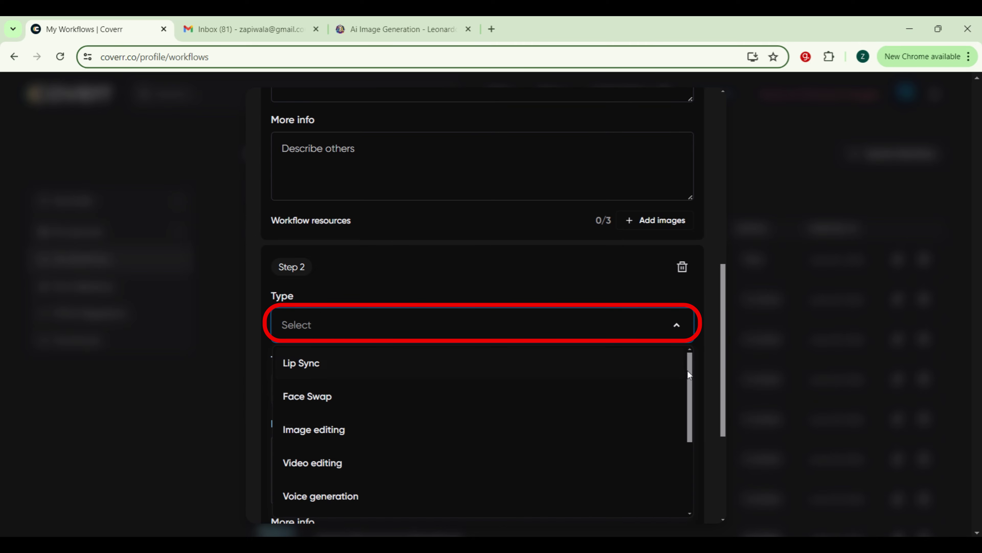
drag(689, 376, 660, 500)
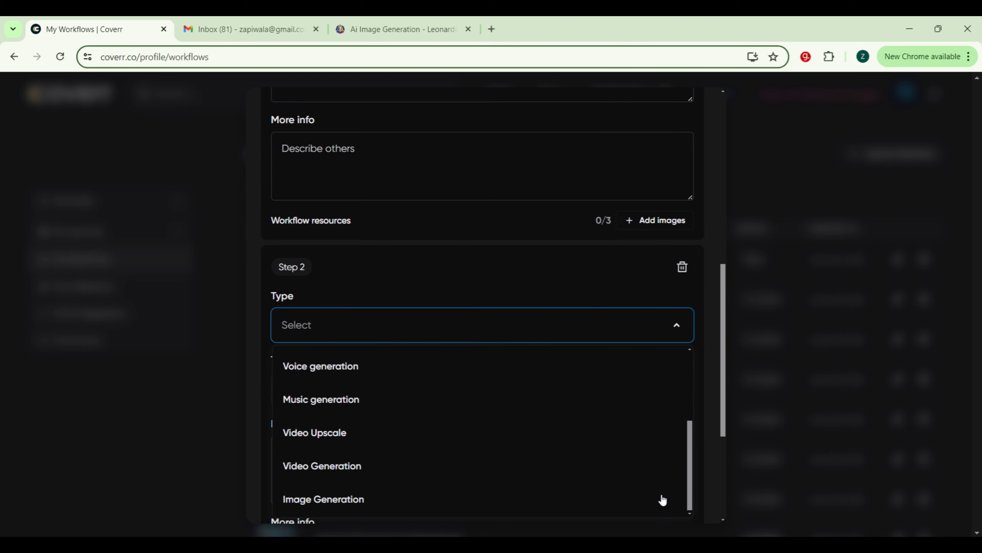
click(445, 475)
click(340, 399)
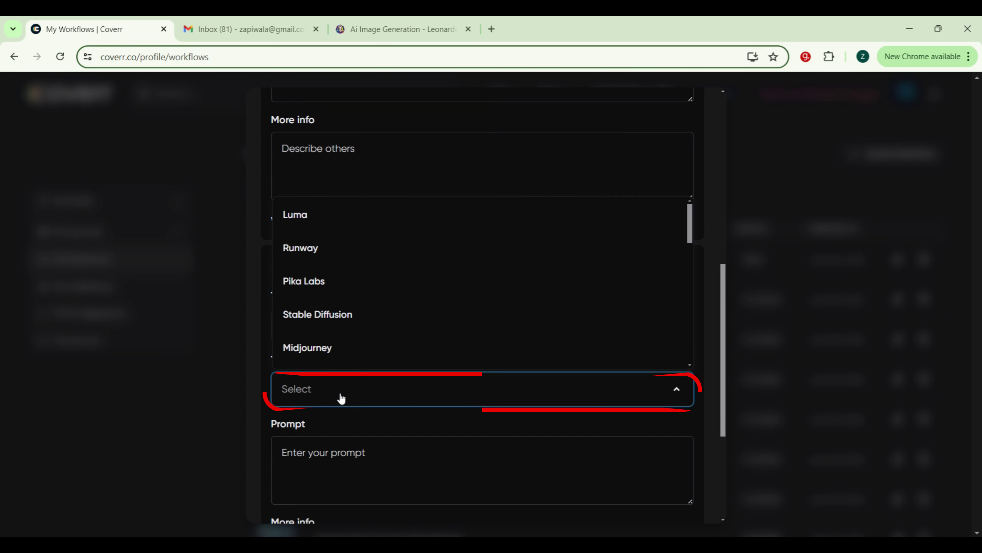
click(334, 220)
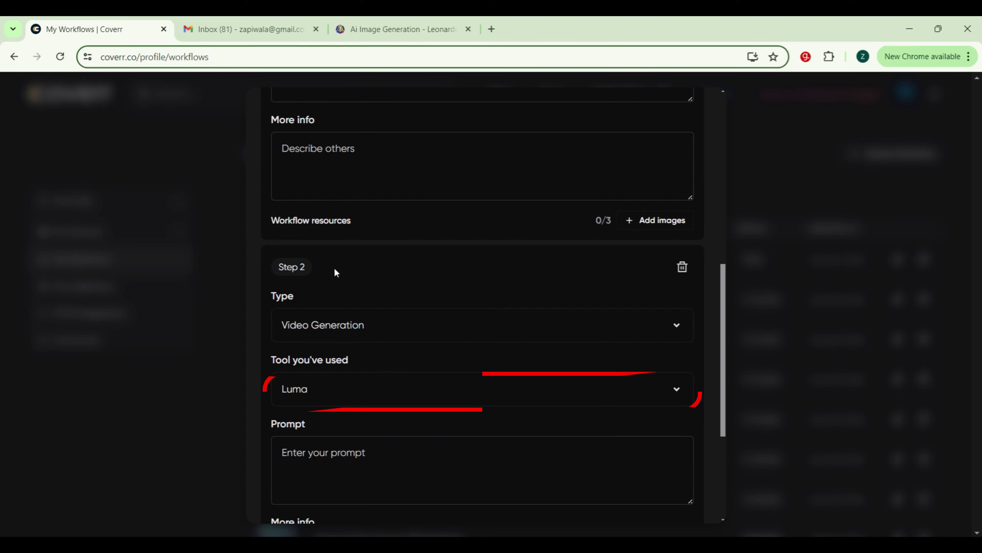
- Paste the penguin prompt into Step 2 and add numbered notes ending with 'Turn on Enhance Prompt'
click(340, 476)
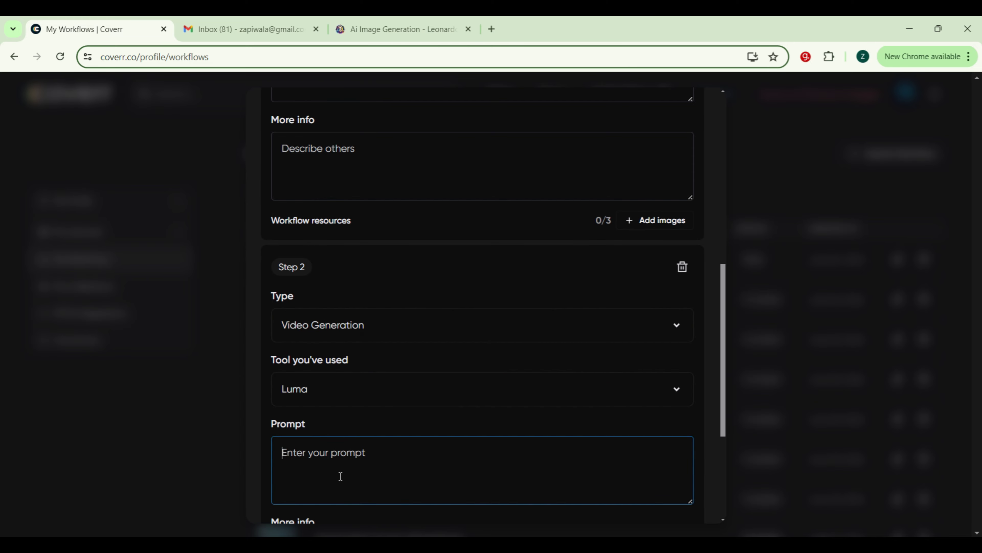
key(ctrl+v)
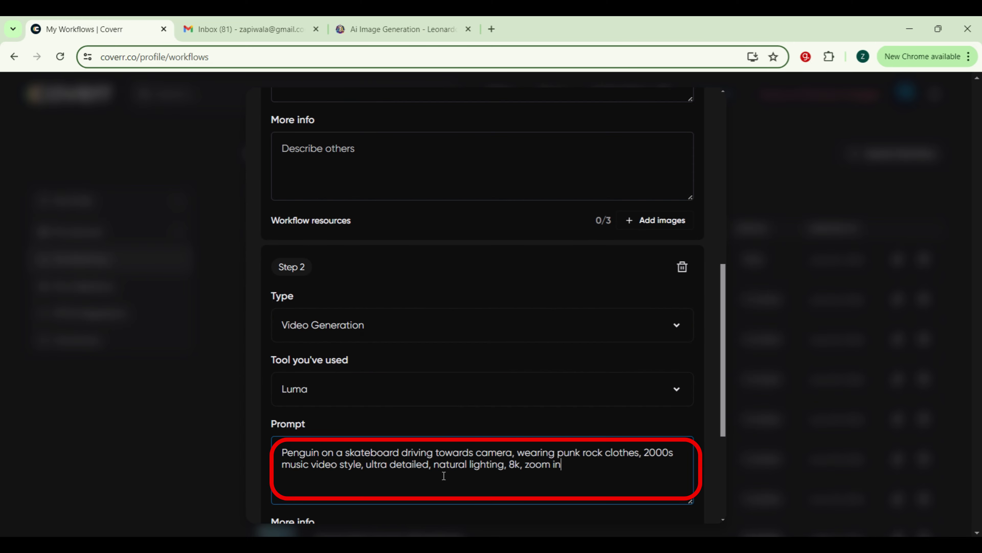
scroll(725, 416, down, 3)
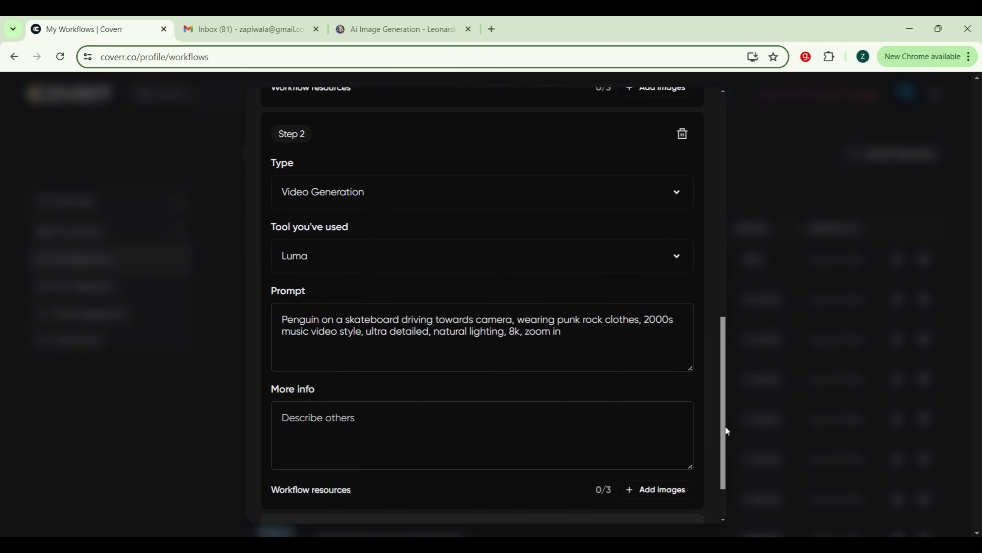
text(1) Upload the image generate from previous step)
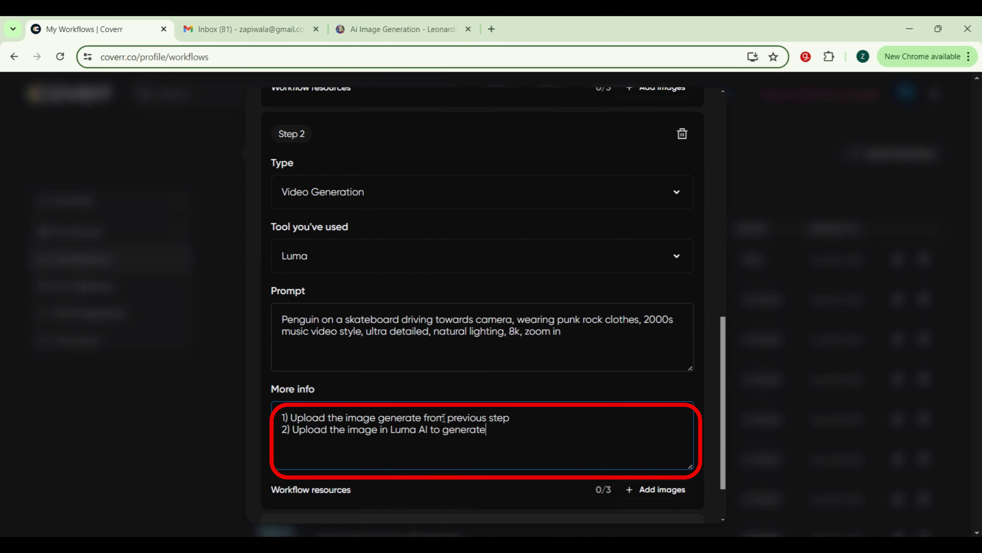
text( video)
key(Return)
text(3) Turn on "Enhance Prompt" feature)
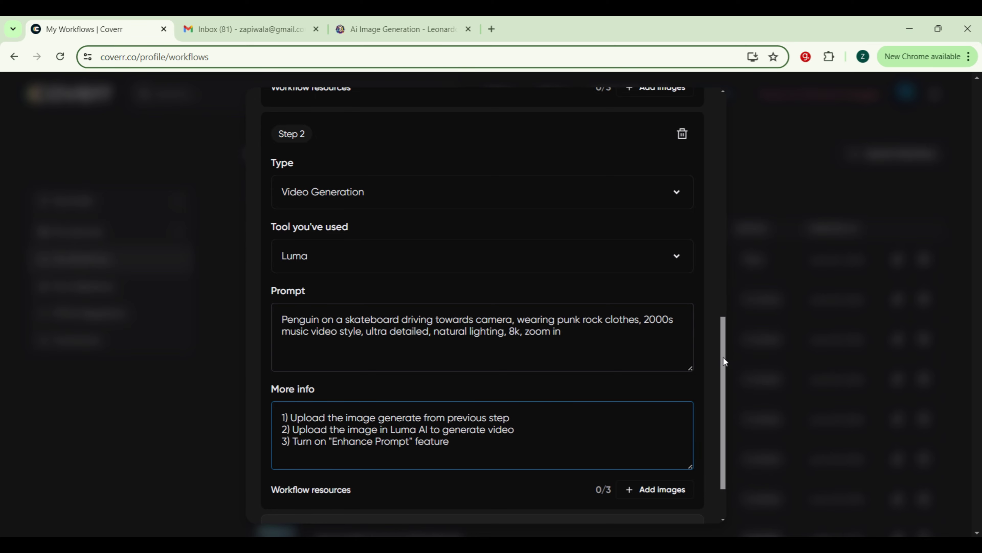
scroll(724, 357, down, 2)
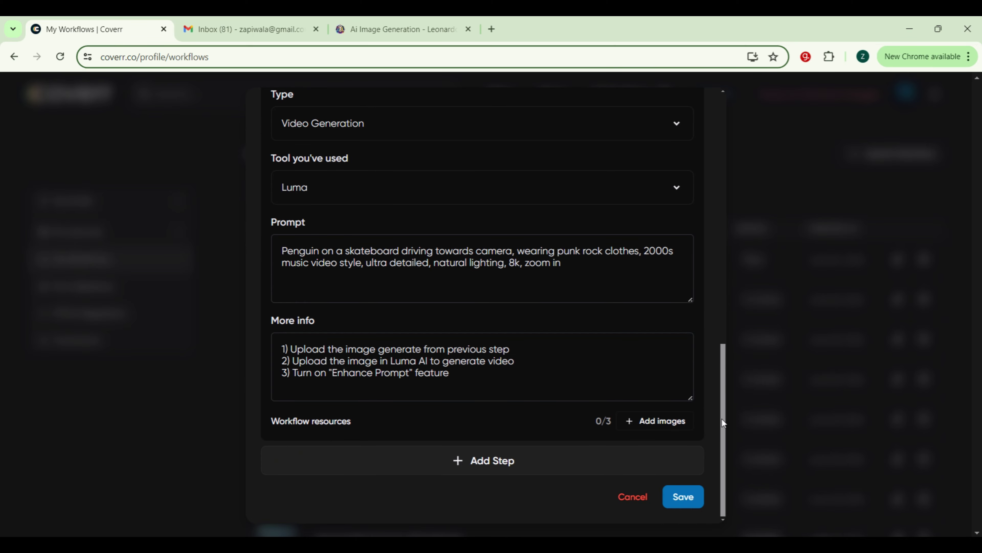
- Save and publish the Penguin on Skateboard workflow for review, then view workflows page 2
click(691, 499)
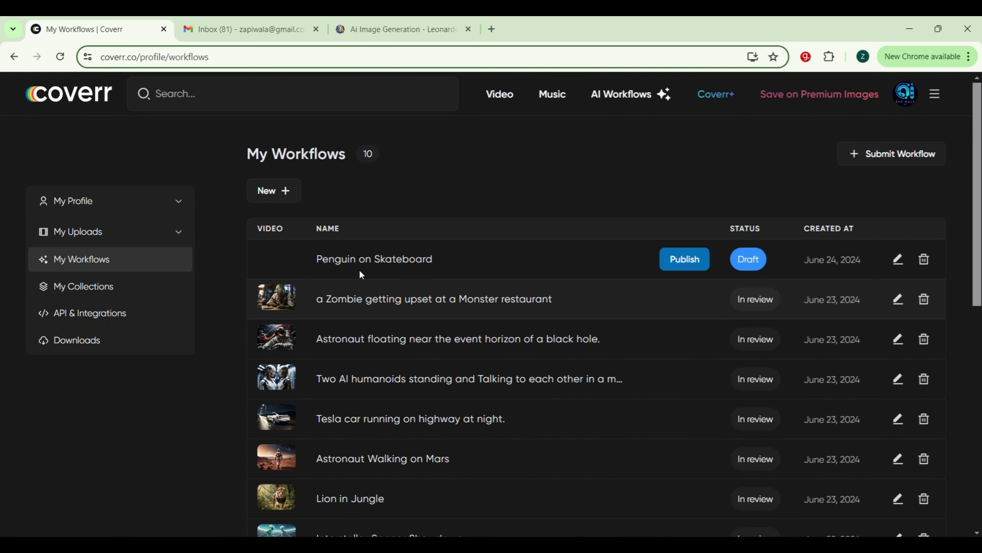
click(693, 263)
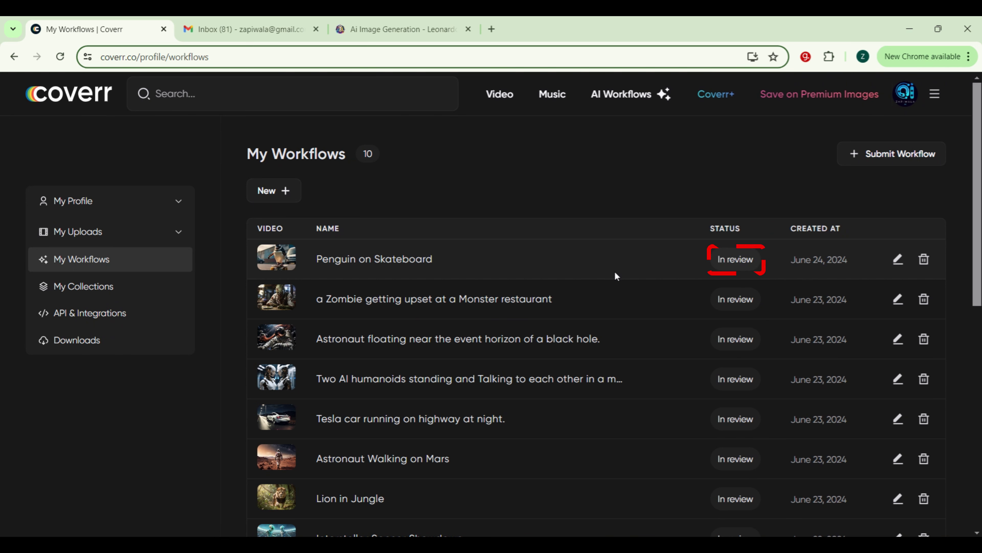
scroll(897, 361, down, 6)
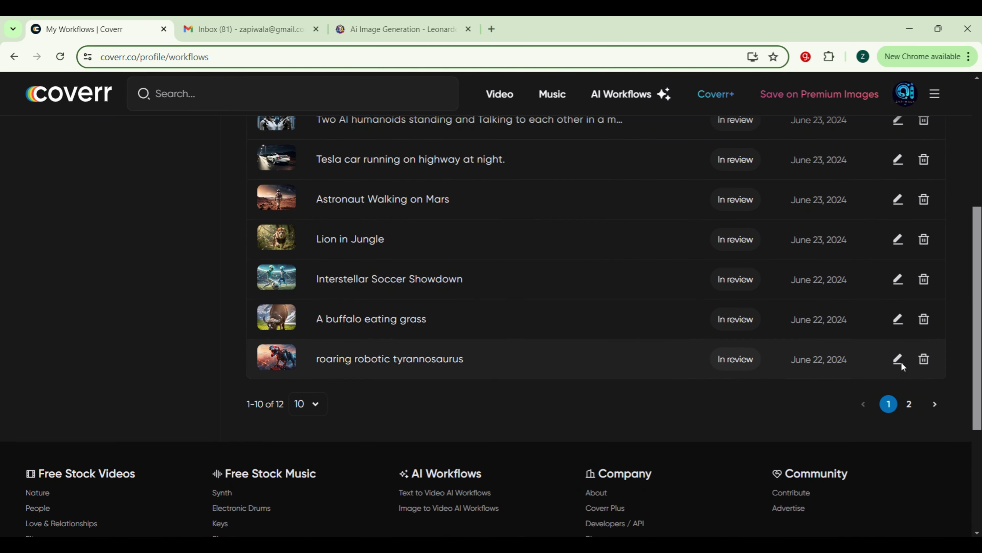
click(910, 403)
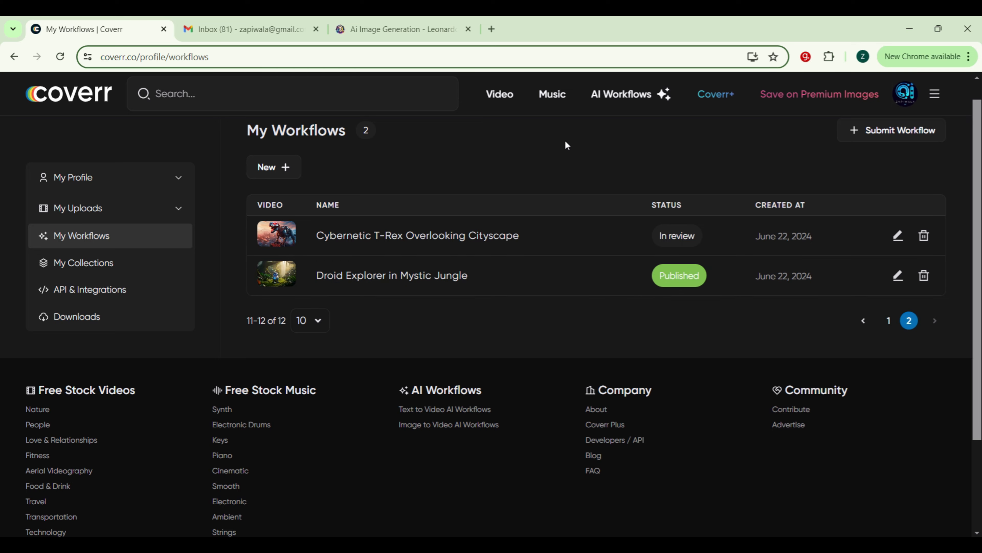
- Go to Coverr's public AI Workflows gallery from the top navigation
click(620, 102)
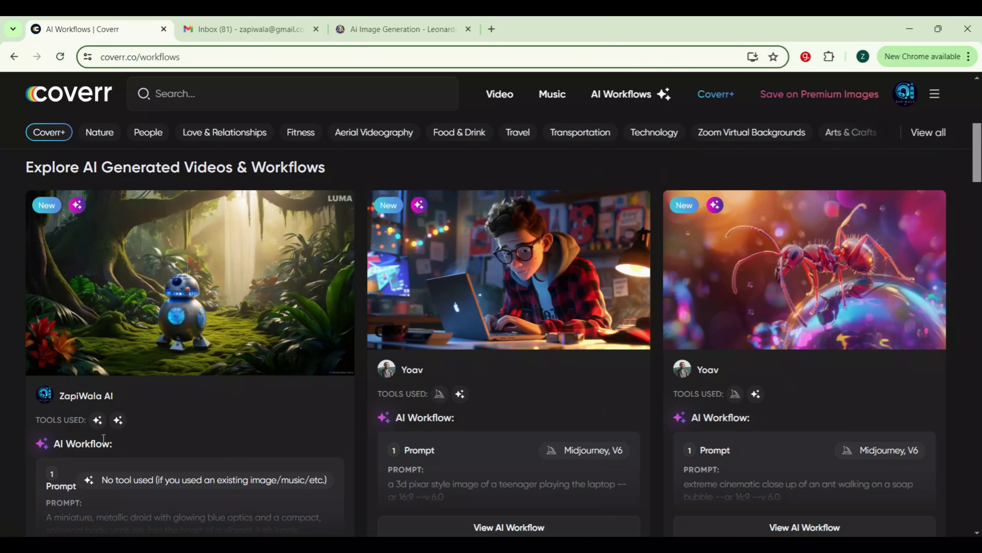
mouse_move(273, 274)
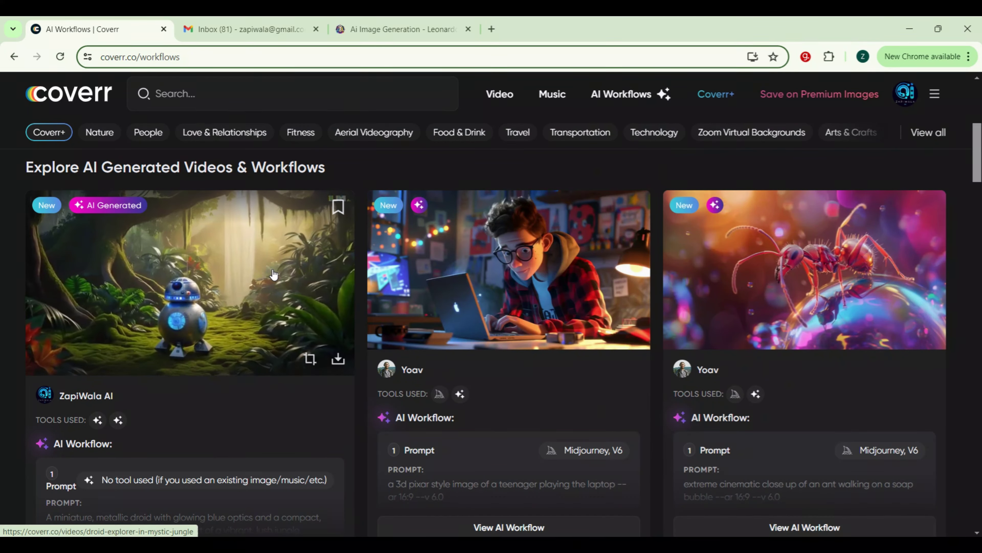